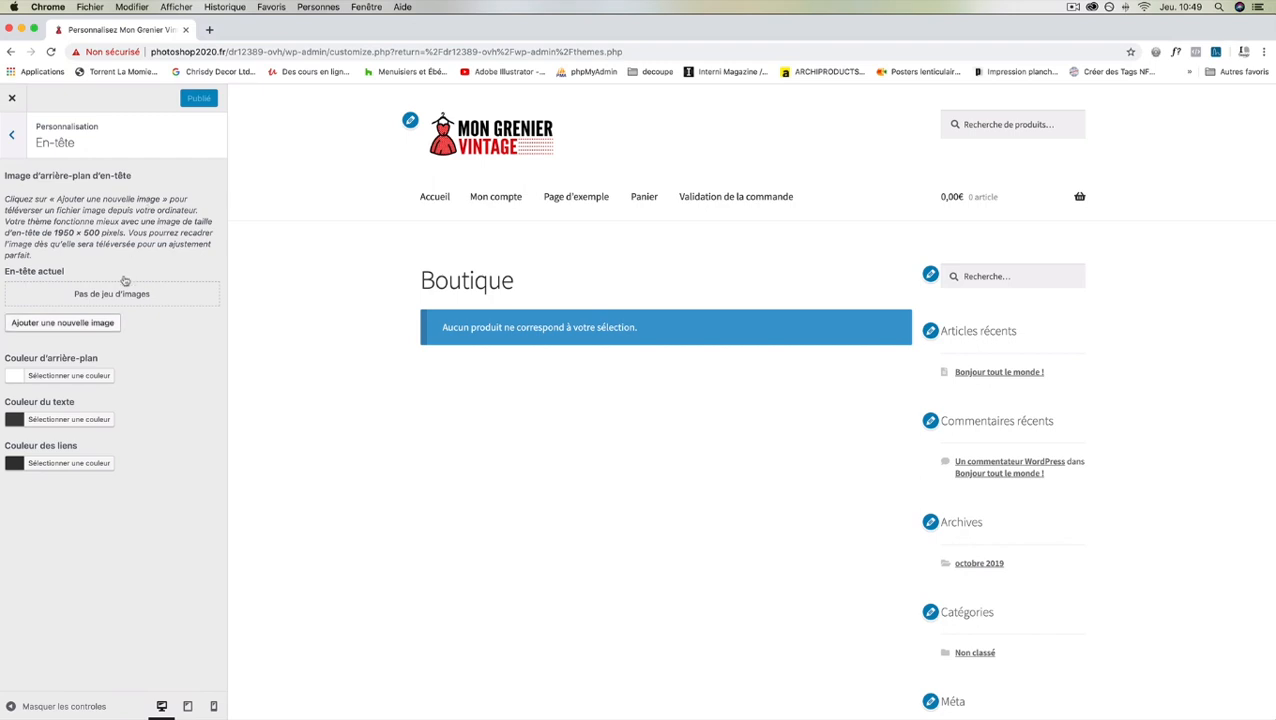
# Step: Upload banniere - Accueil.jpeg from the Fichiers sources folder as a new header background image, previewing it first
pyautogui.click(87, 320)
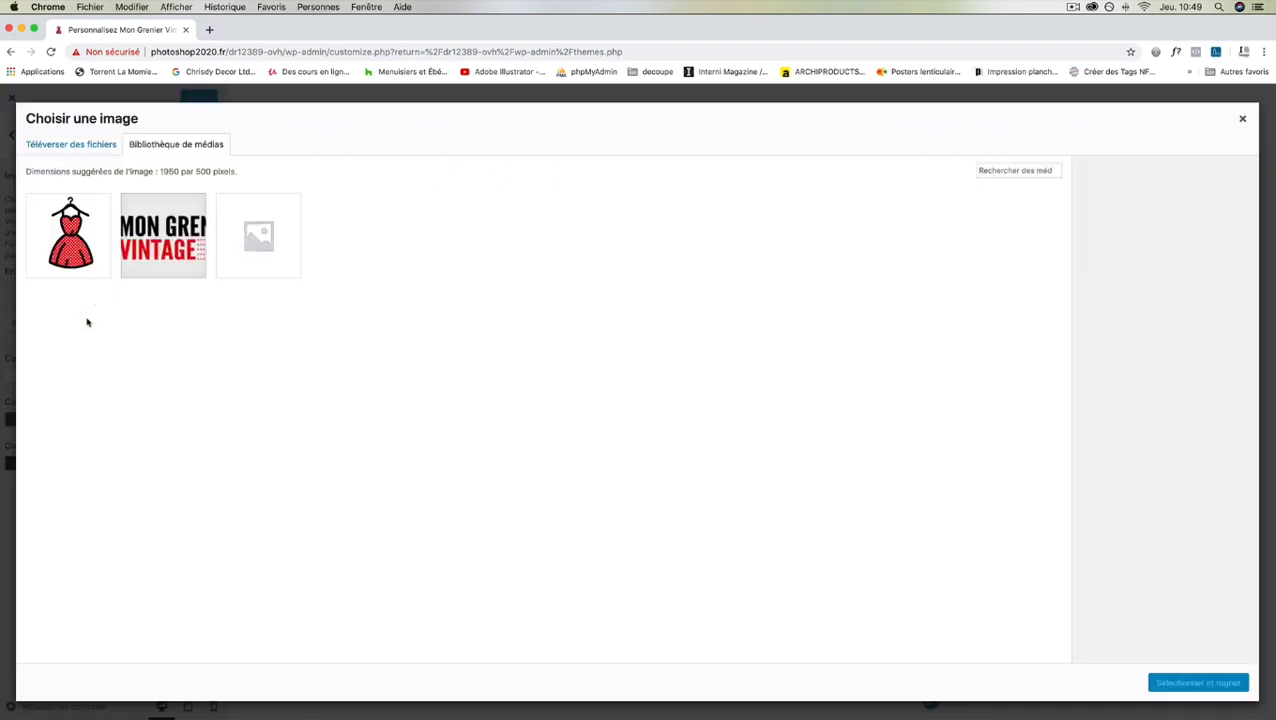
pyautogui.click(50, 146)
pyautogui.click(645, 371)
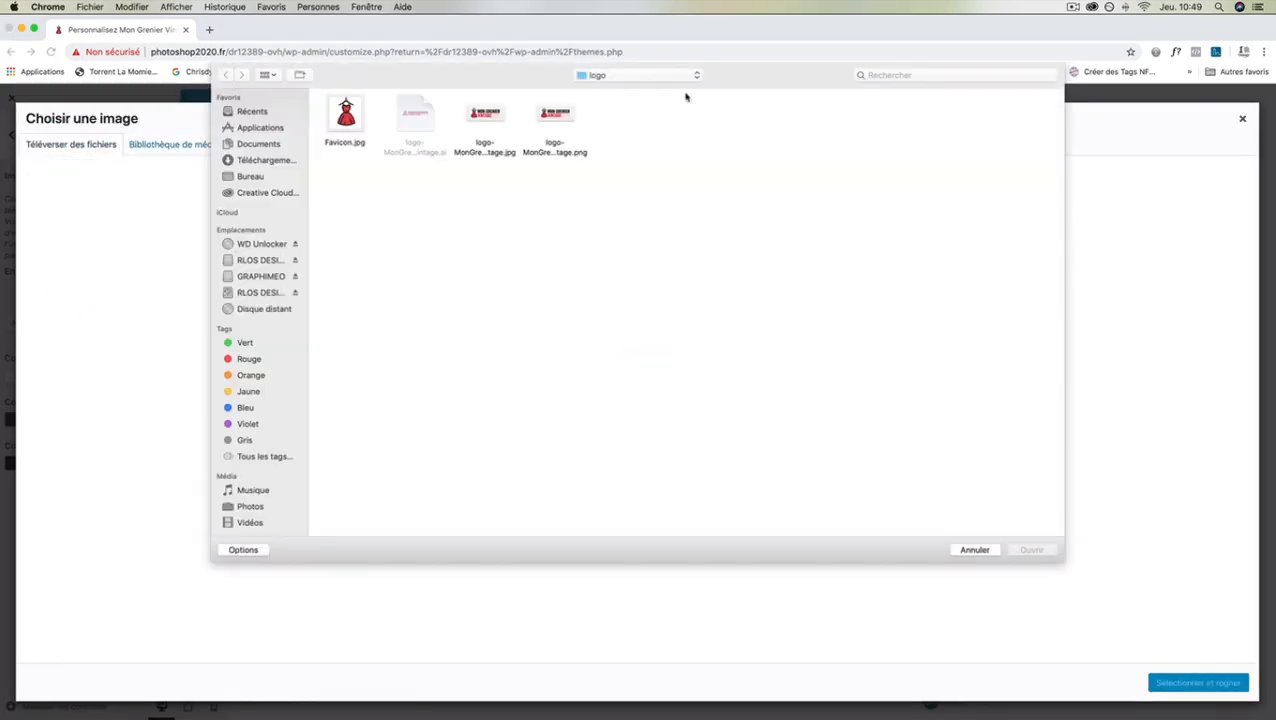
pyautogui.click(666, 75)
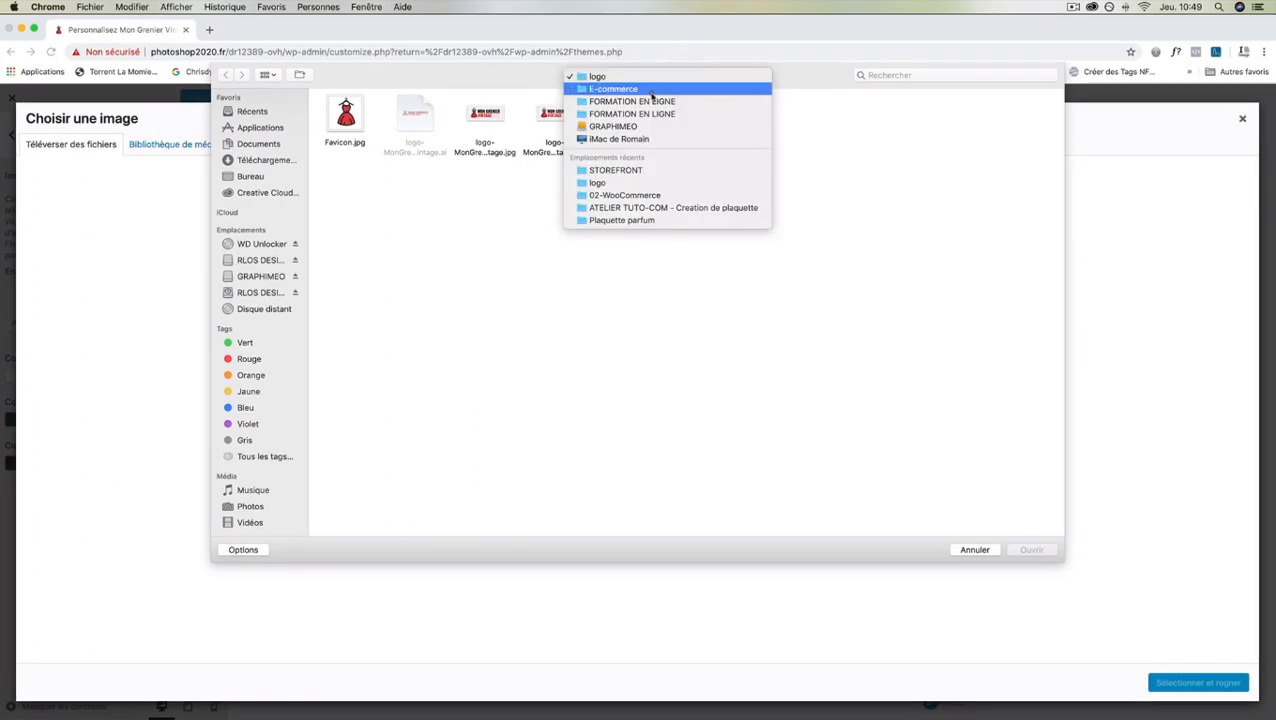
pyautogui.click(652, 89)
pyautogui.doubleClick(347, 116)
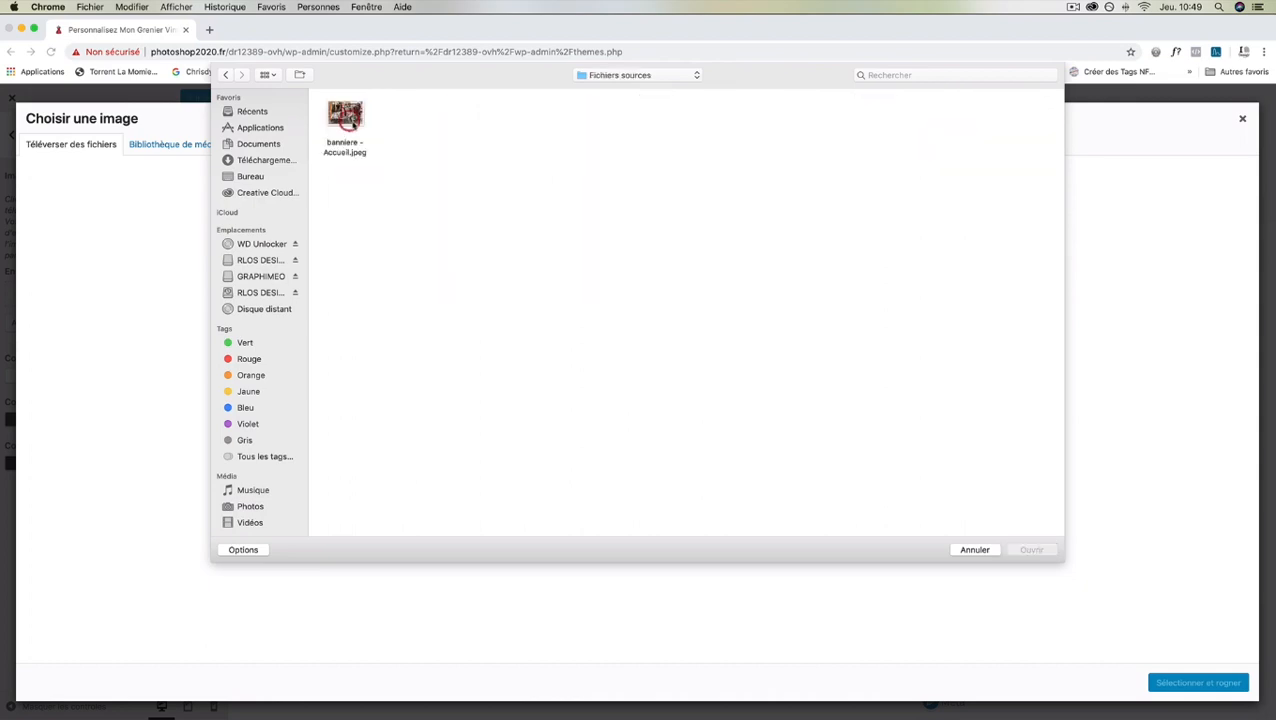
pyautogui.click(345, 117)
pyautogui.press('space')
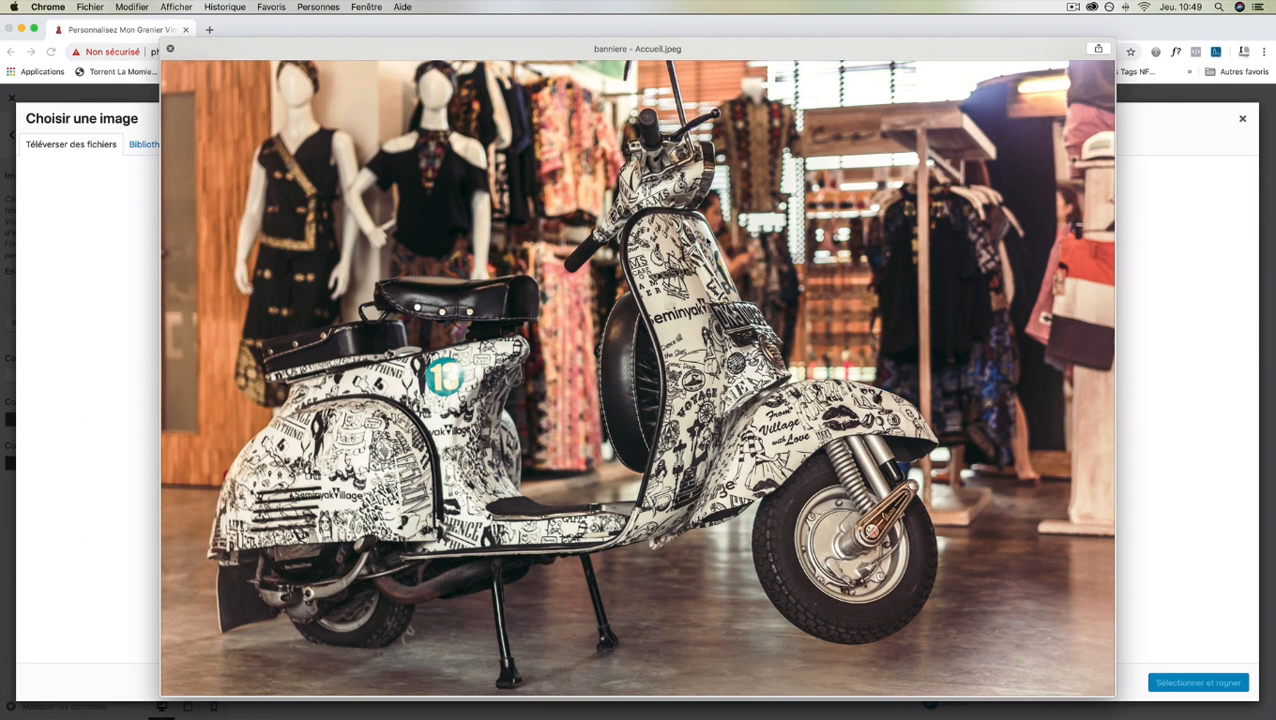
pyautogui.press('space')
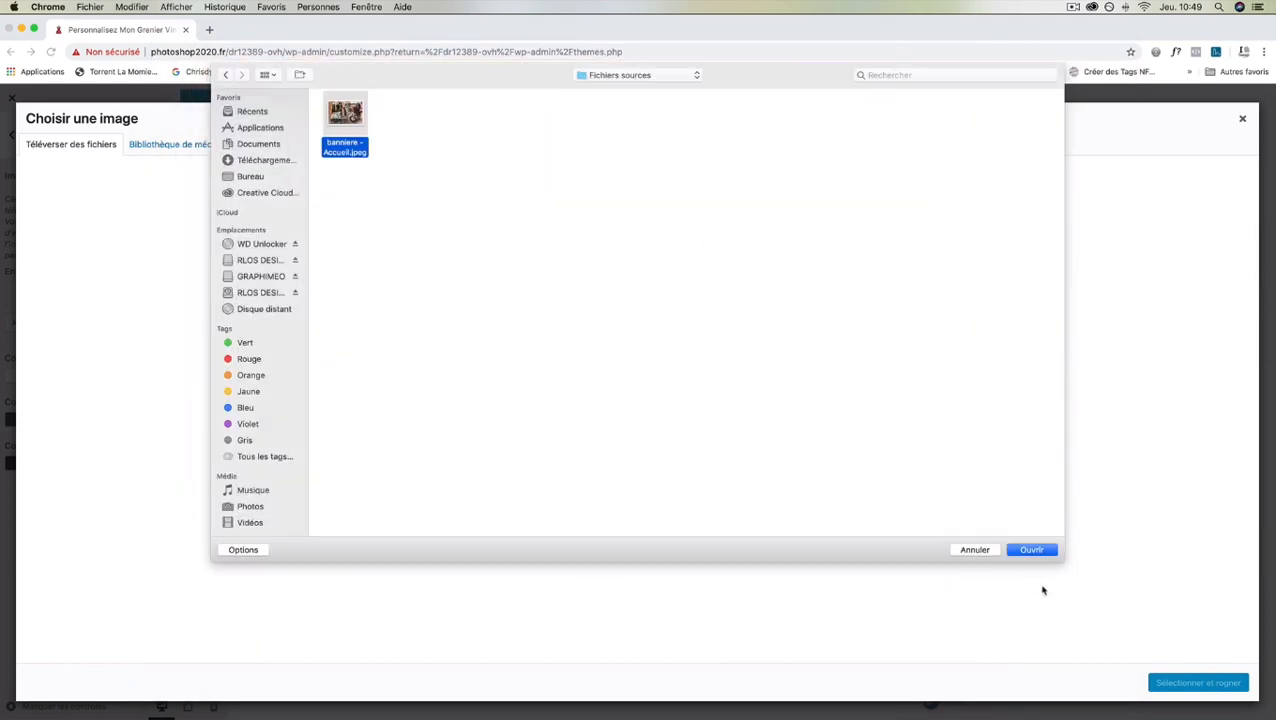
pyautogui.click(1029, 549)
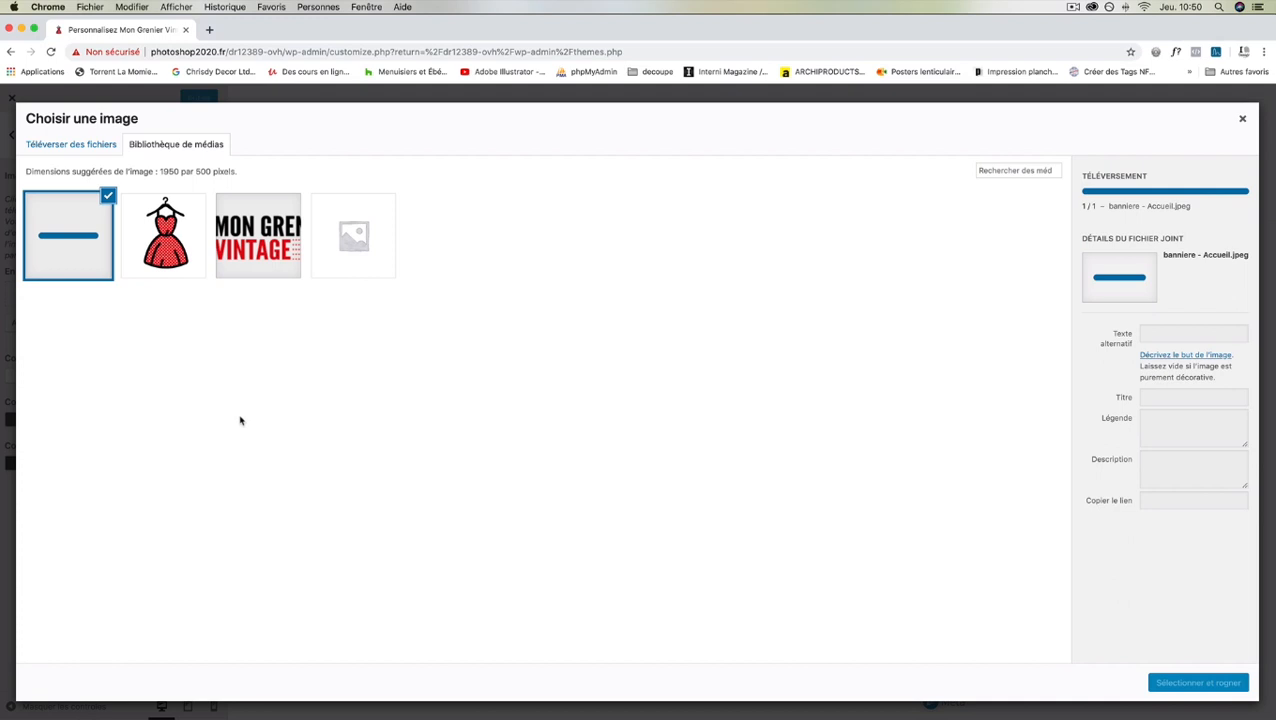
# Step: Set the alternative text of the banner image to "Boutique Mon Grenier Vintage"
pyautogui.click(1170, 341)
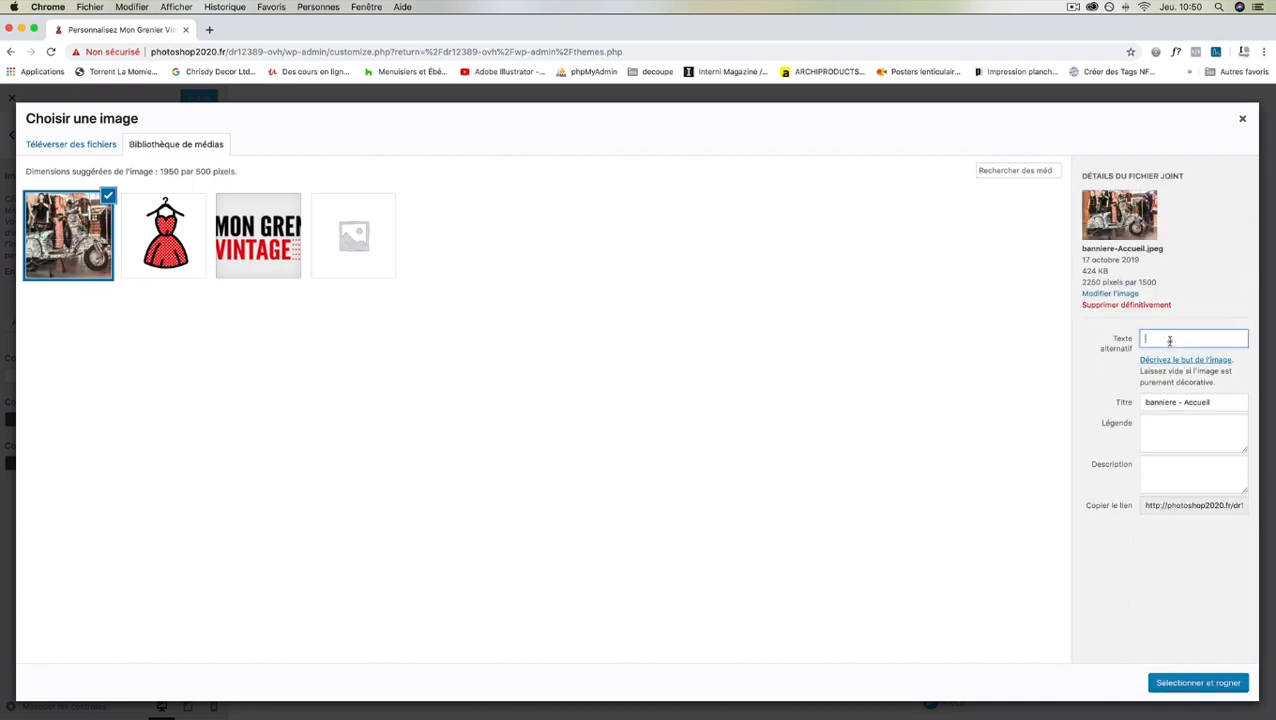
pyautogui.write('Boutique Mon Grenier')
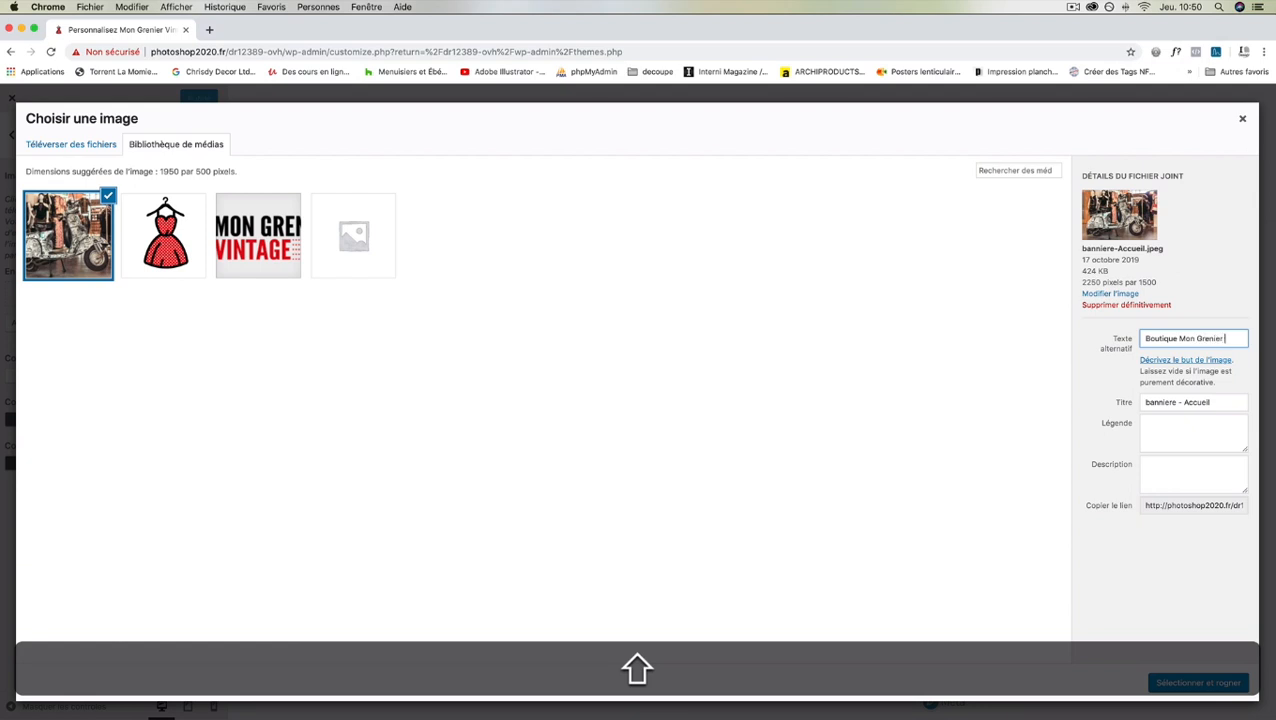
pyautogui.write(' Vintage')
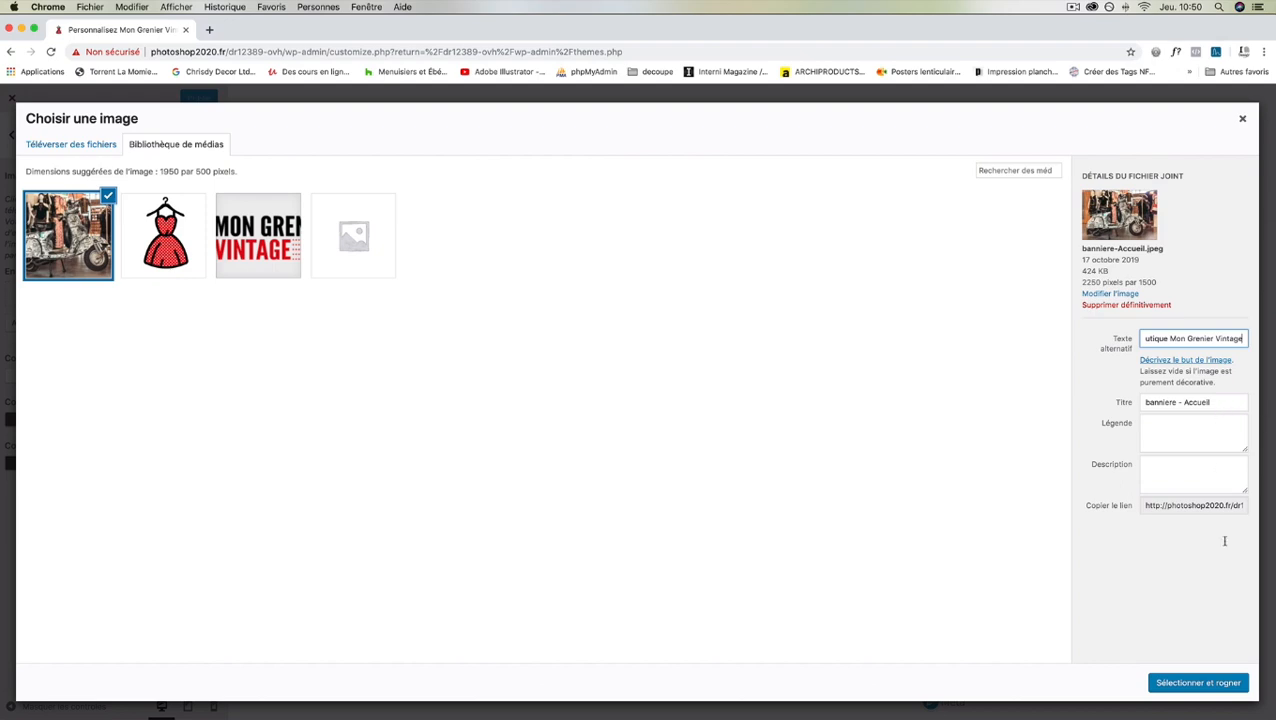
# Step: Crop the banner with the full-width frame shifted slightly below the image's top edge, and hide it from the header
pyautogui.click(1209, 686)
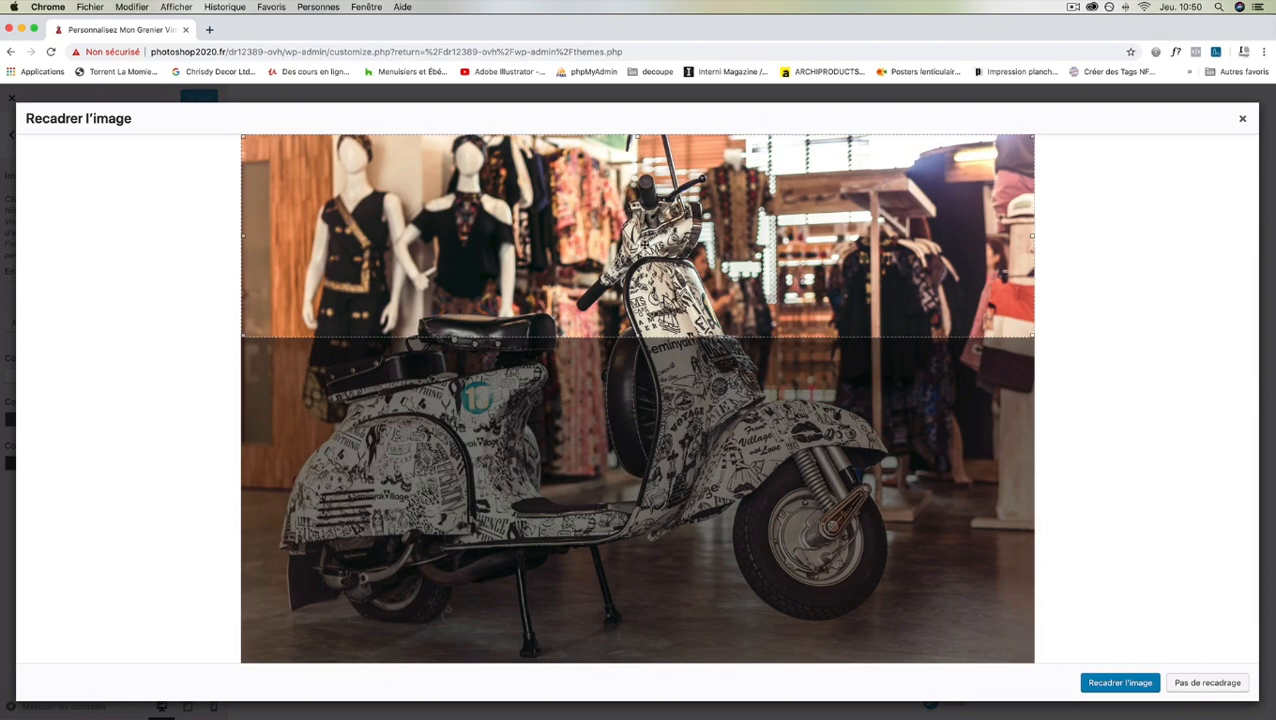
pyautogui.moveTo(646, 258)
pyautogui.mouseDown()
pyautogui.moveTo(636, 534)
pyautogui.moveTo(634, 233)
pyautogui.moveTo(630, 256)
pyautogui.mouseUp()
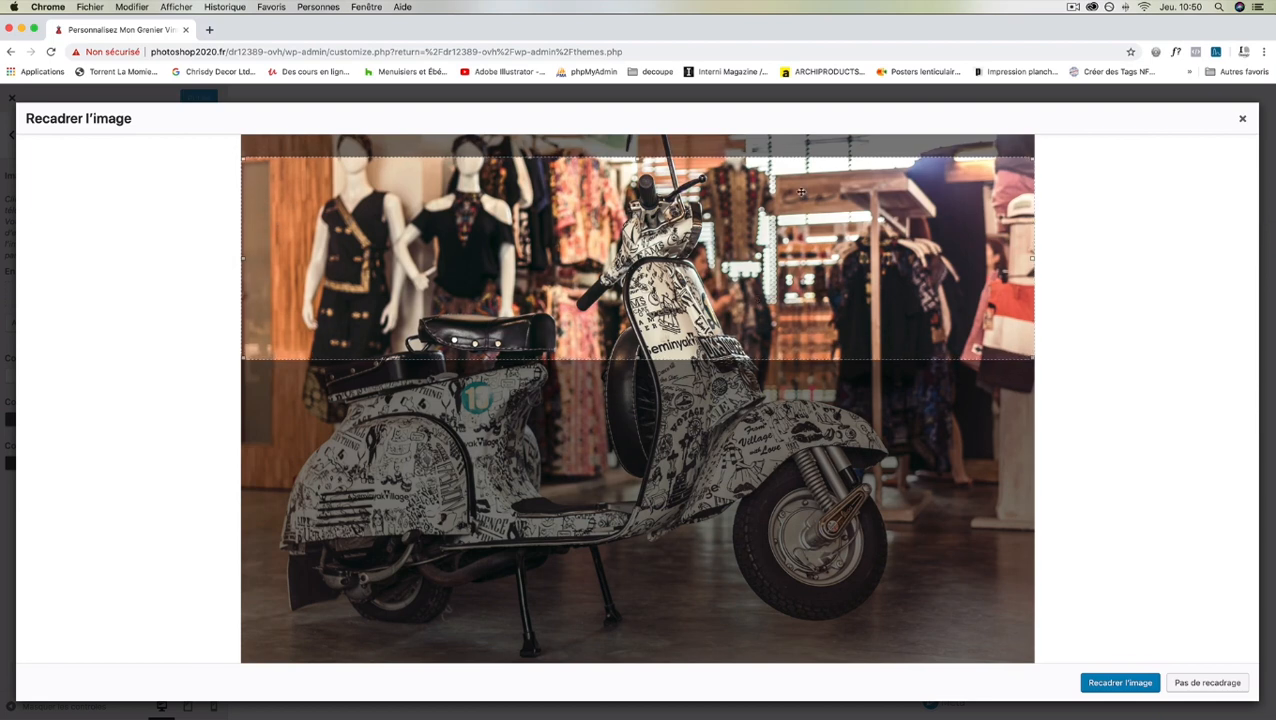
pyautogui.click(1111, 689)
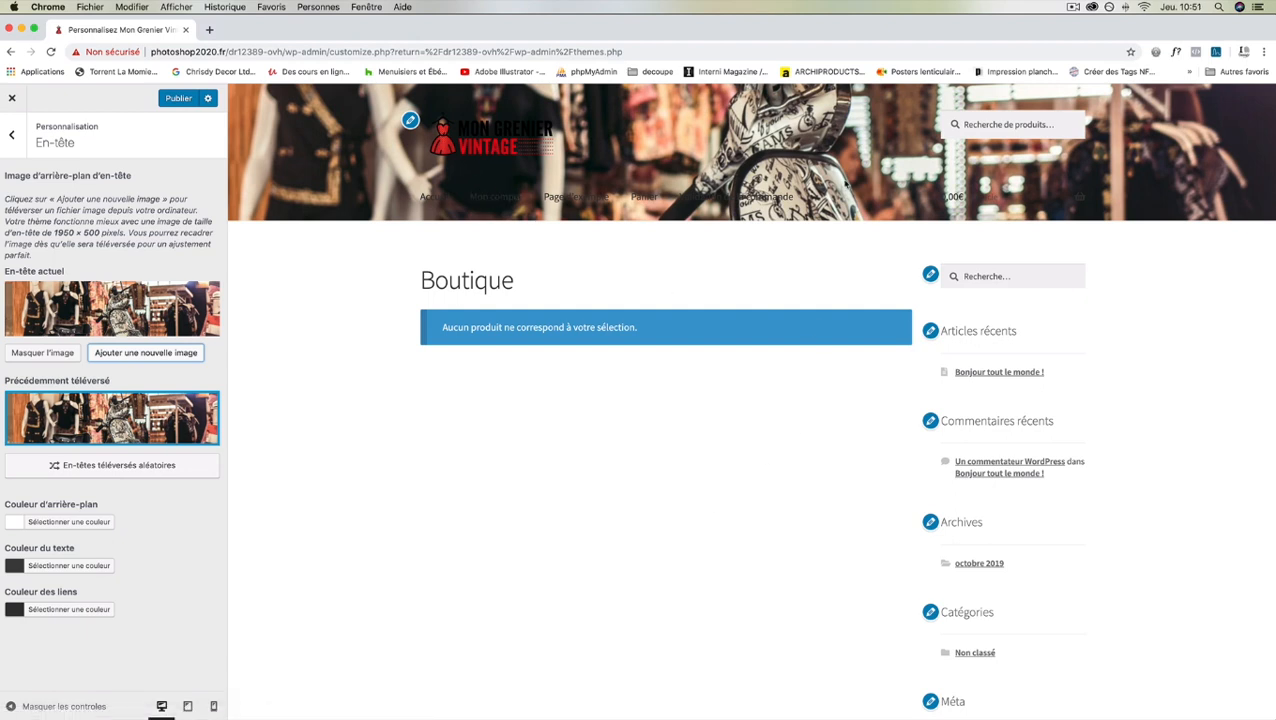
pyautogui.click(43, 352)
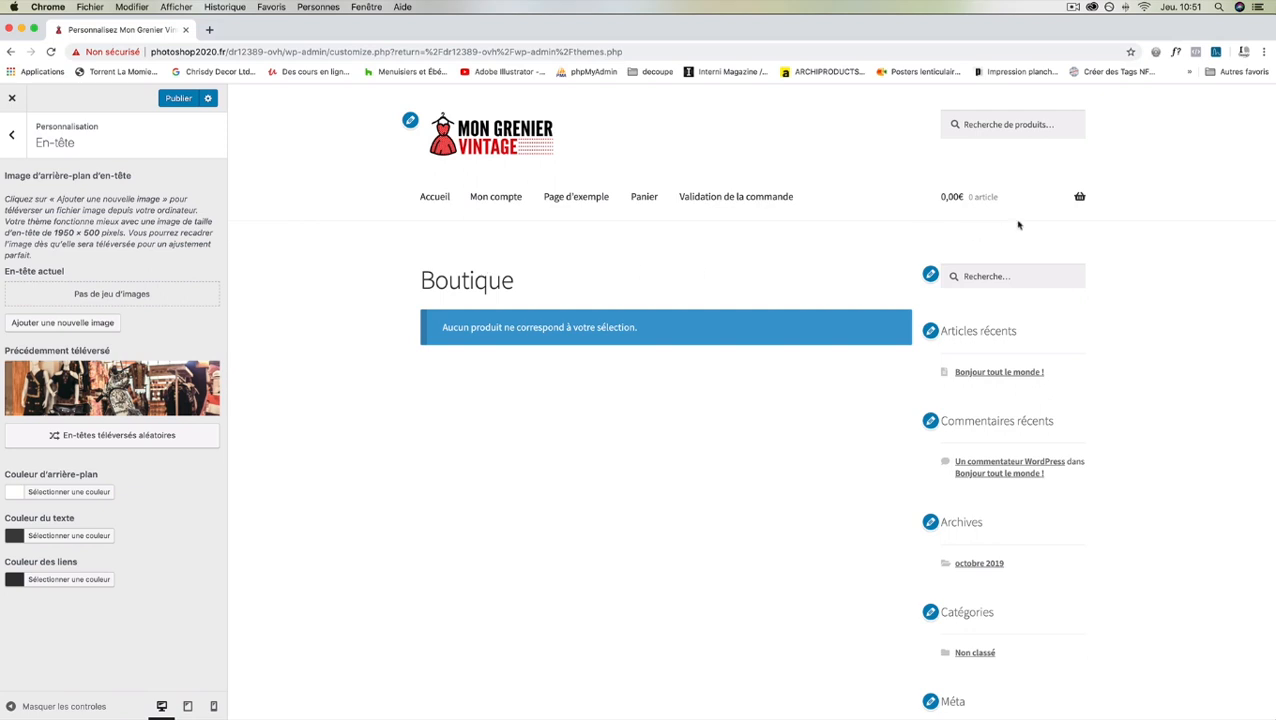
# Step: Try light grey, pale orange and pale red tones for the header's background colour
pyautogui.click(14, 491)
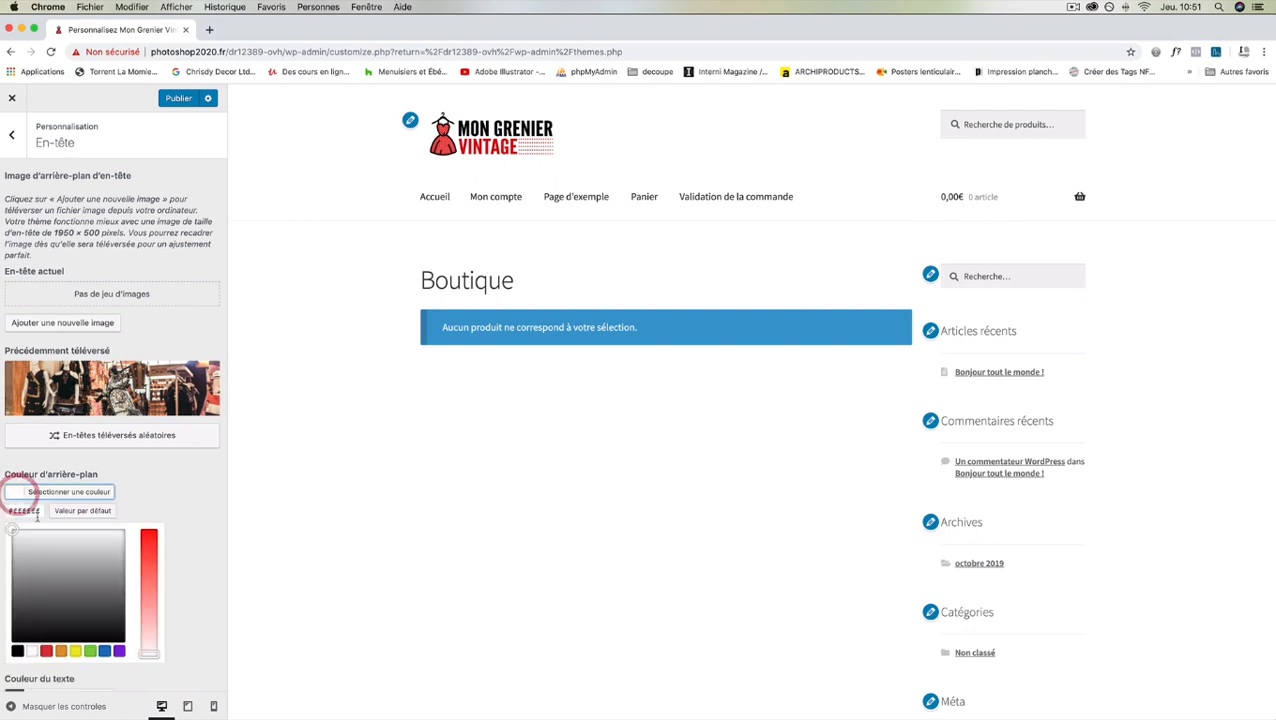
pyautogui.click(52, 548)
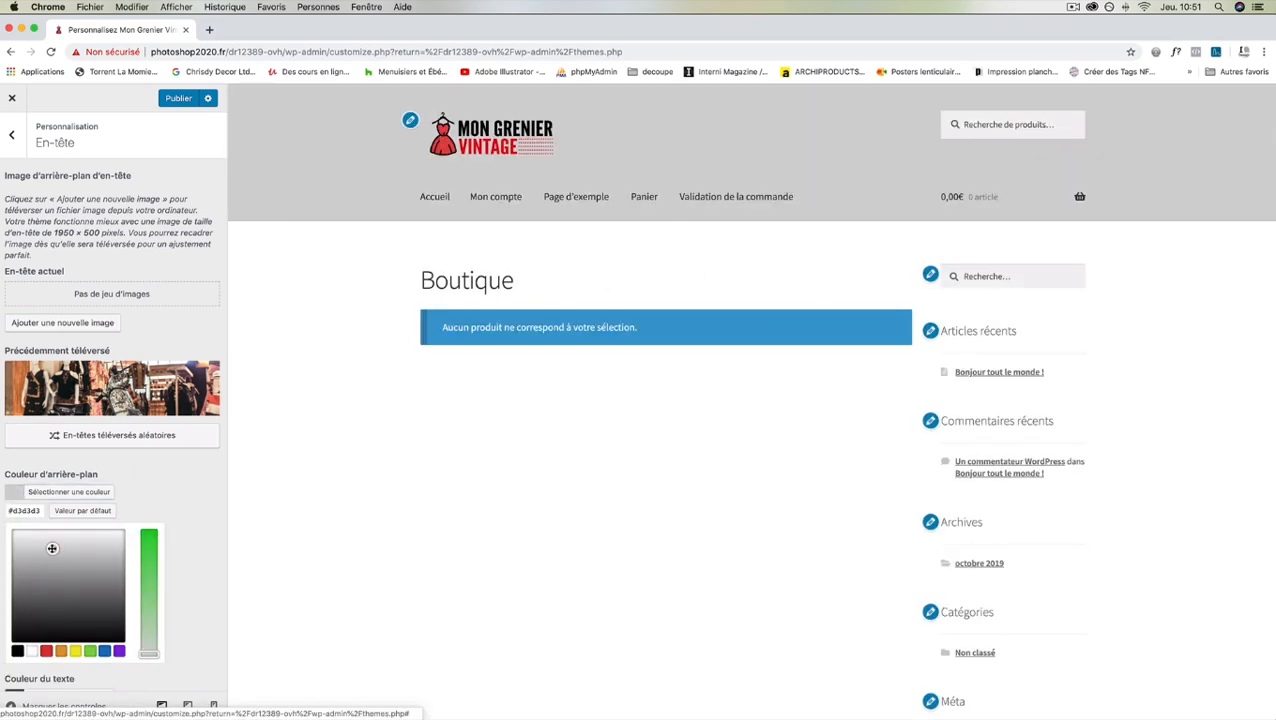
pyautogui.click(19, 540)
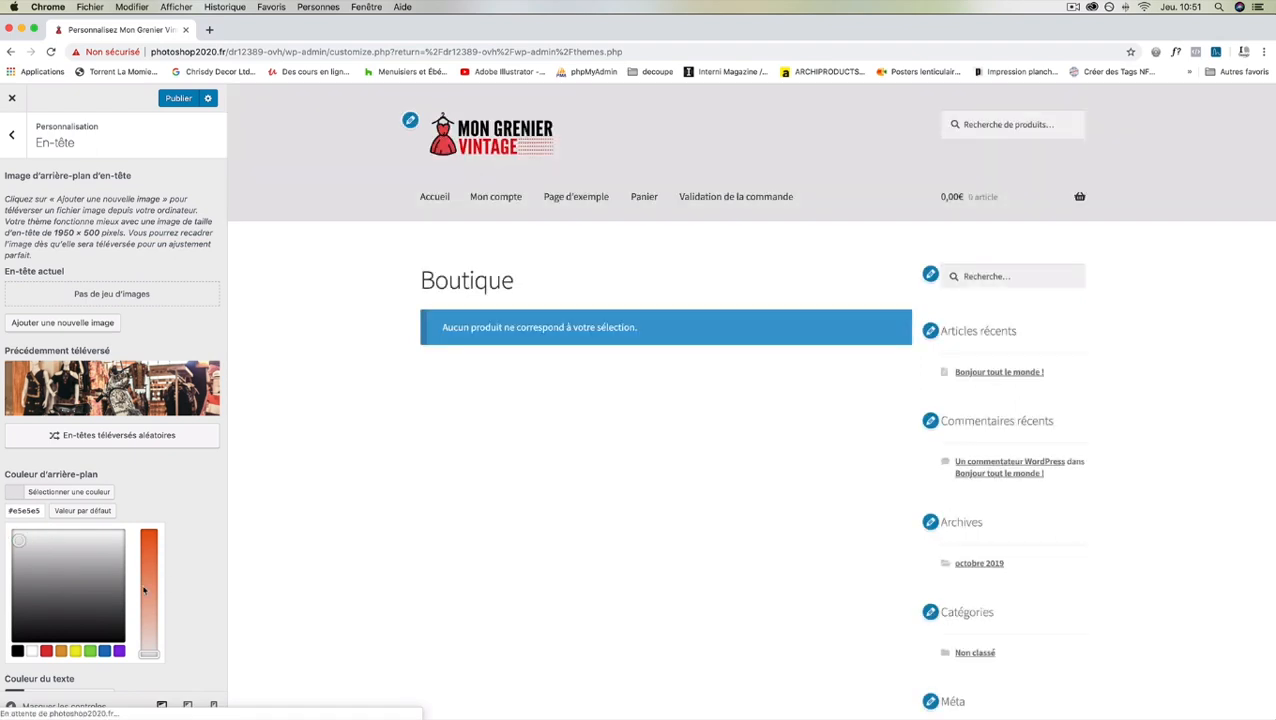
pyautogui.click(61, 651)
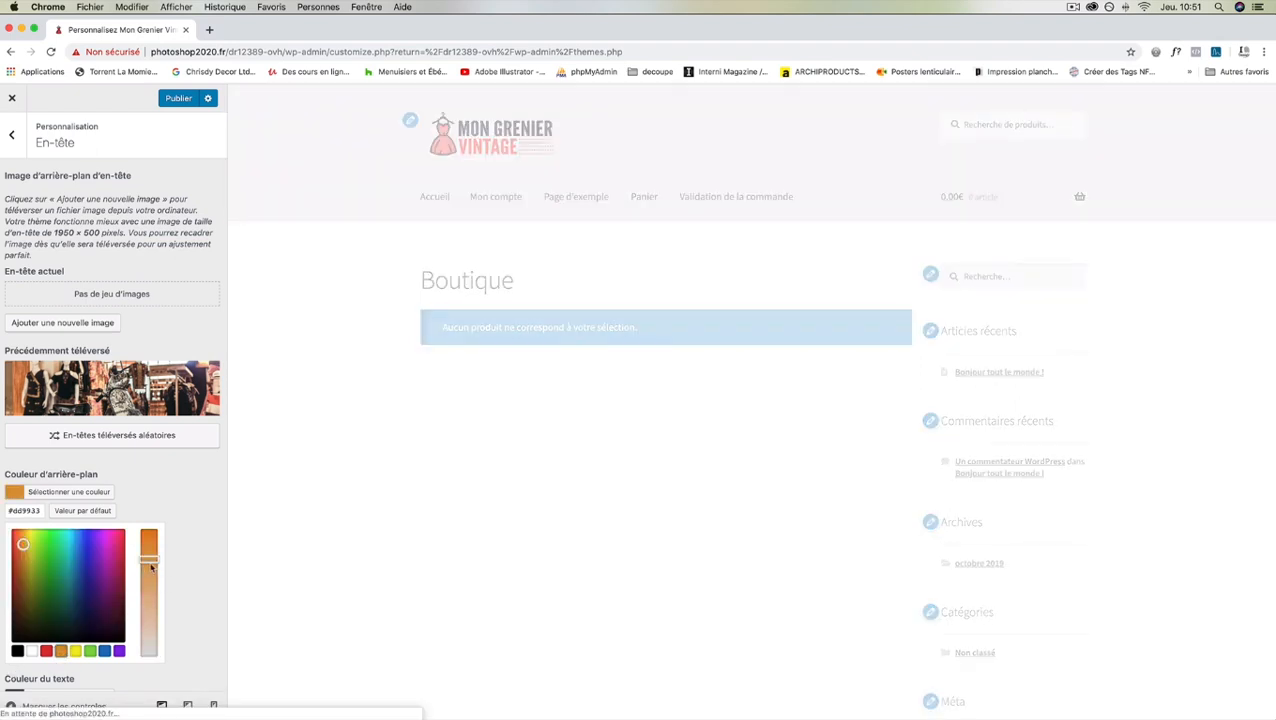
pyautogui.moveTo(149, 561); pyautogui.dragTo(149, 640)
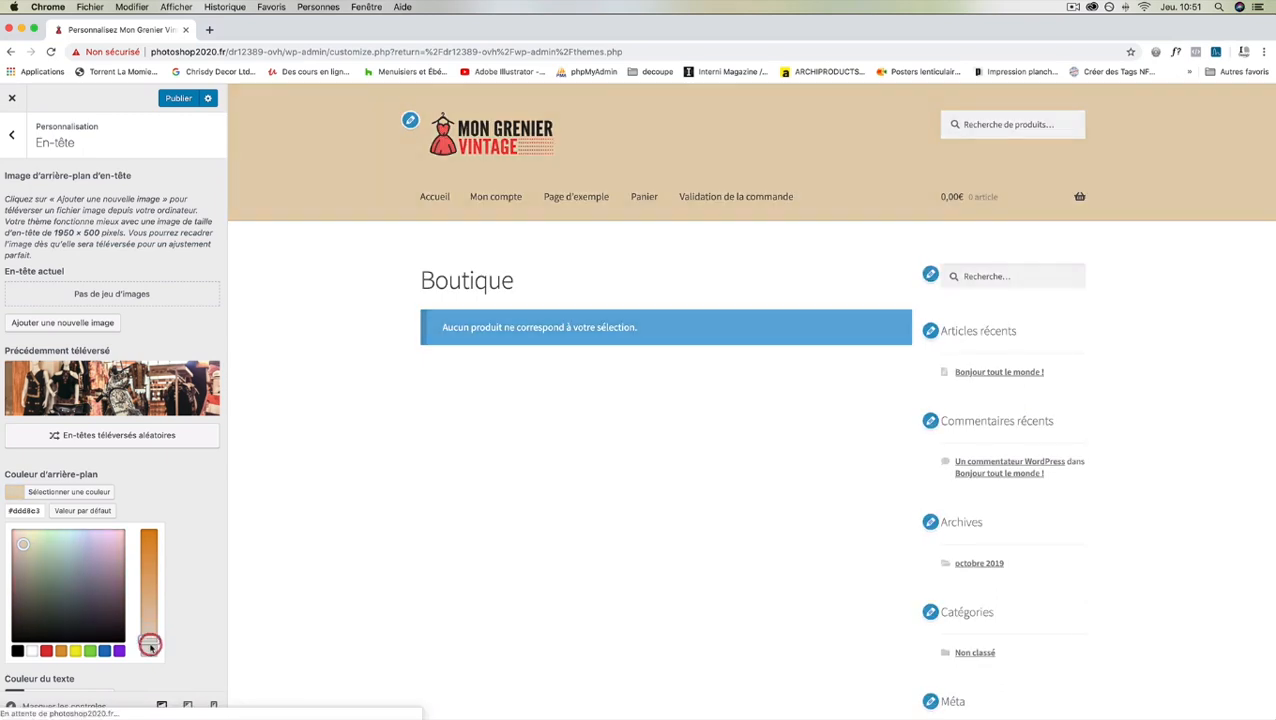
pyautogui.click(46, 651)
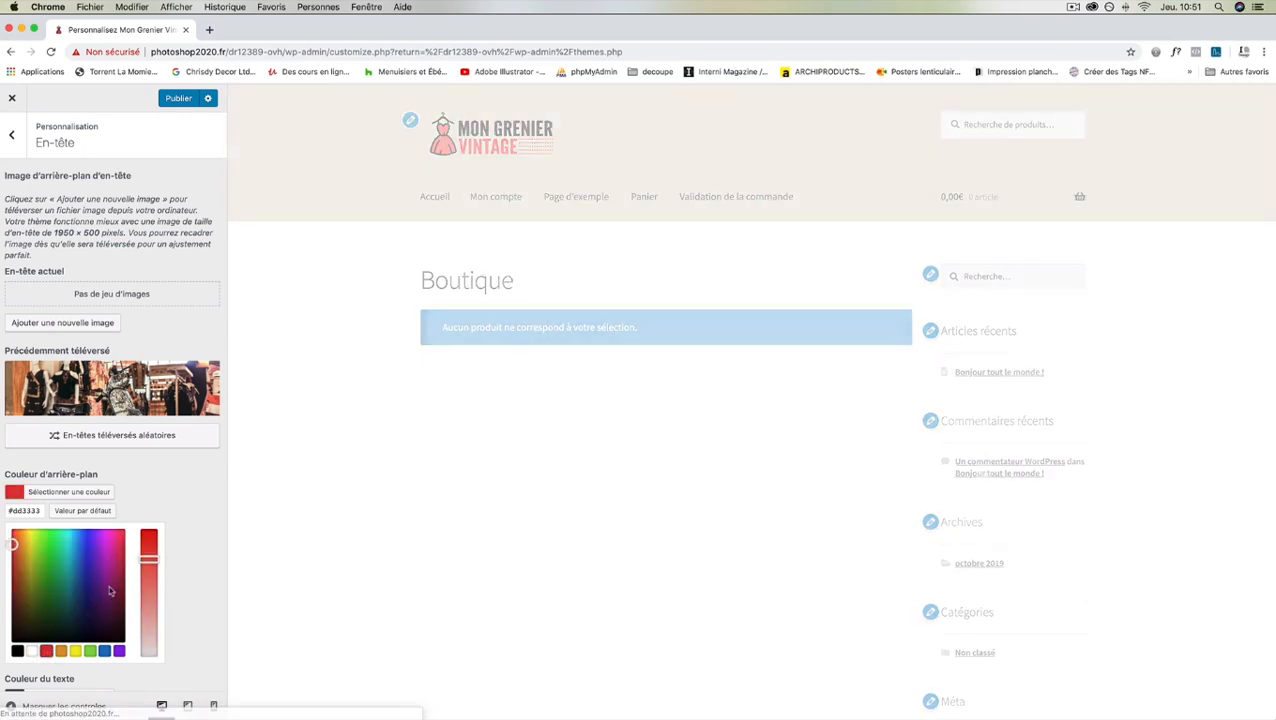
pyautogui.moveTo(151, 558); pyautogui.dragTo(151, 635)
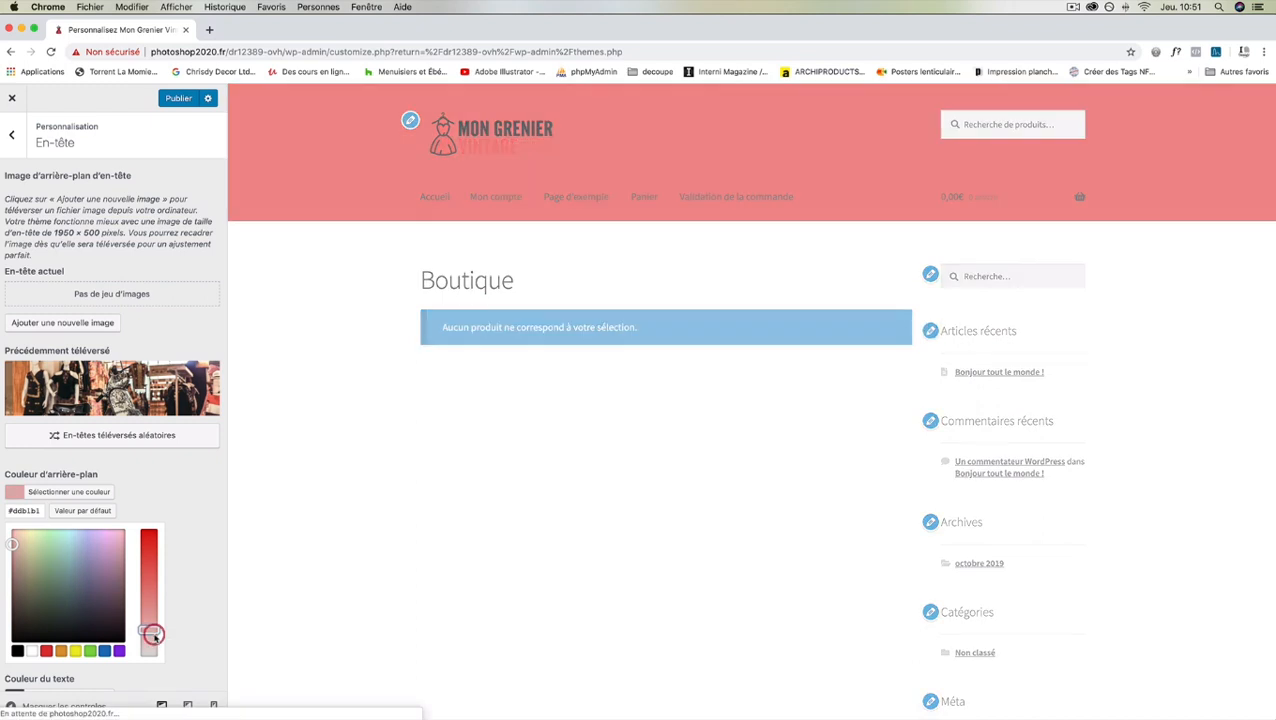
# Step: Try black for the header's background colour, and lighten it to the very light grey #f2f2f2
pyautogui.click(17, 651)
pyautogui.moveTo(21, 563); pyautogui.dragTo(4, 534)
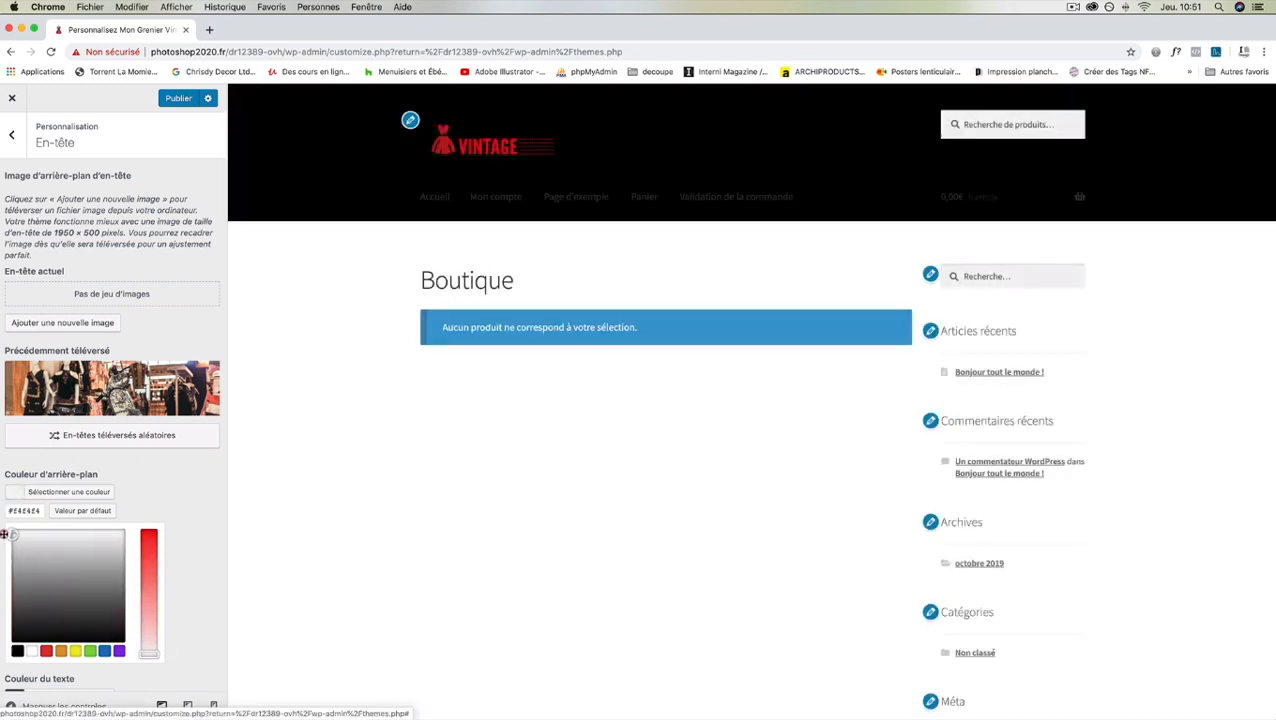
pyautogui.click(4, 535)
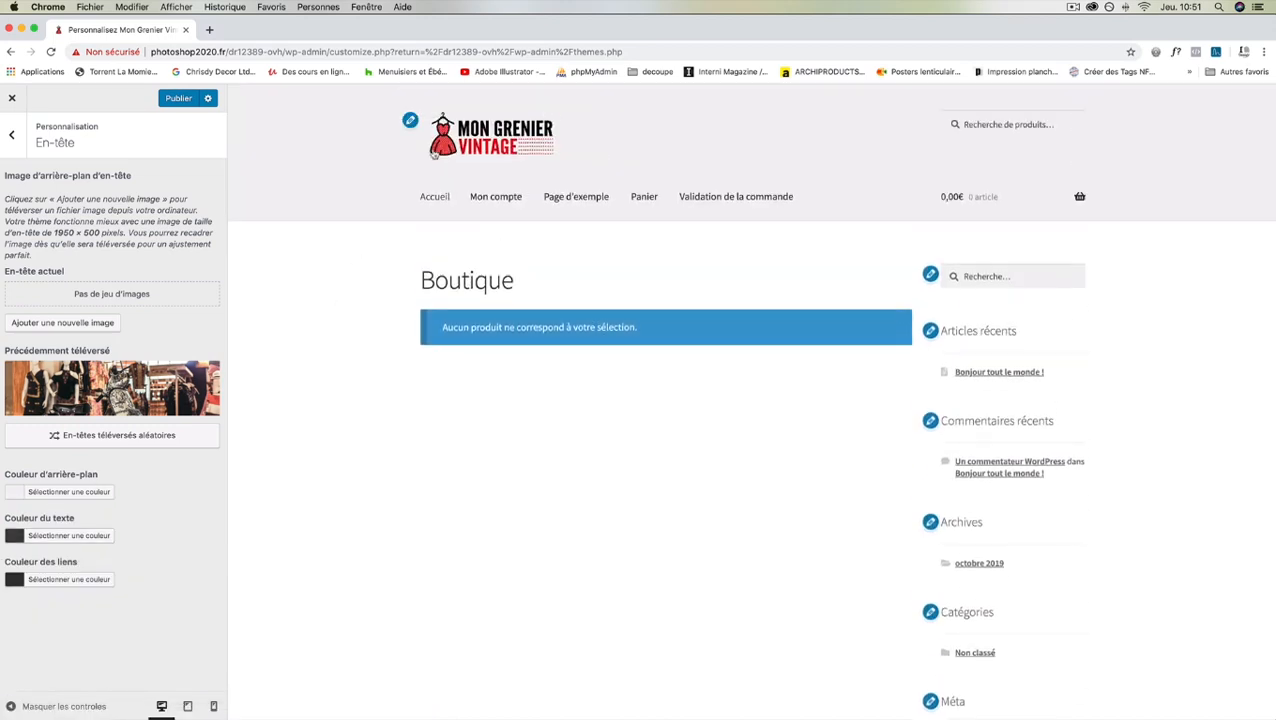
# Step: Set the header's background colour back to white, #ffffff
pyautogui.click(14, 491)
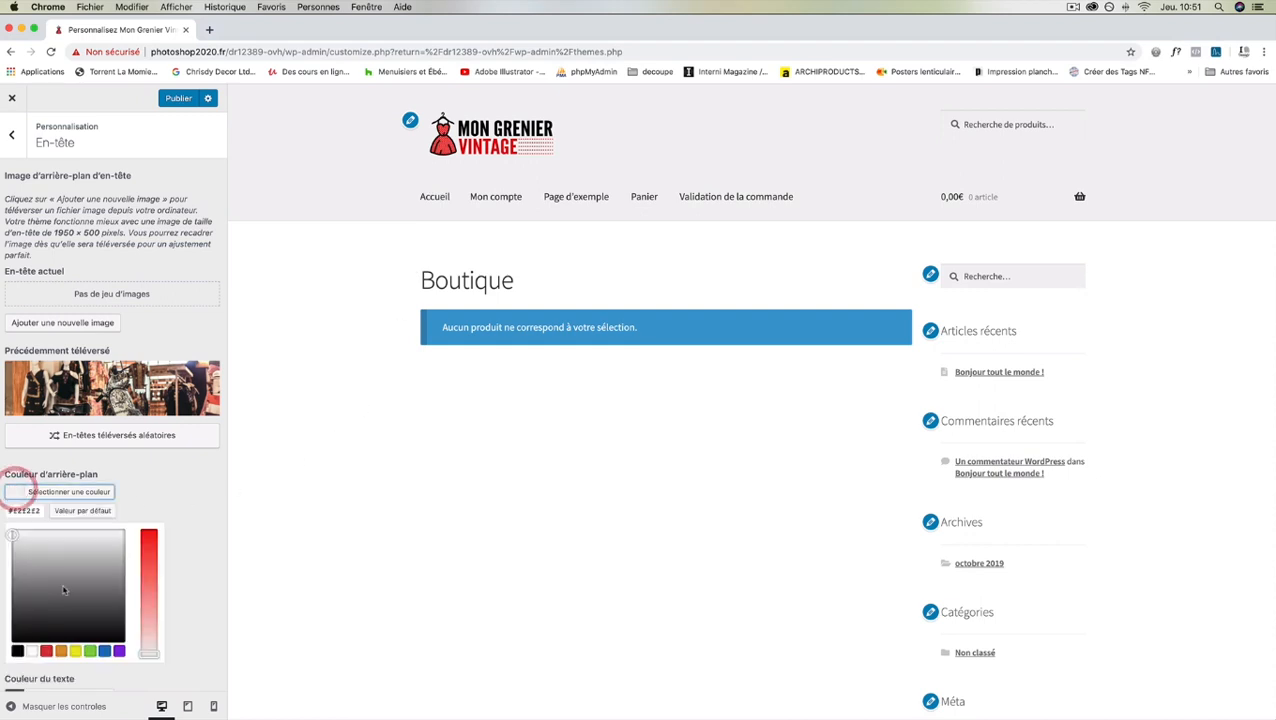
pyautogui.click(12, 522)
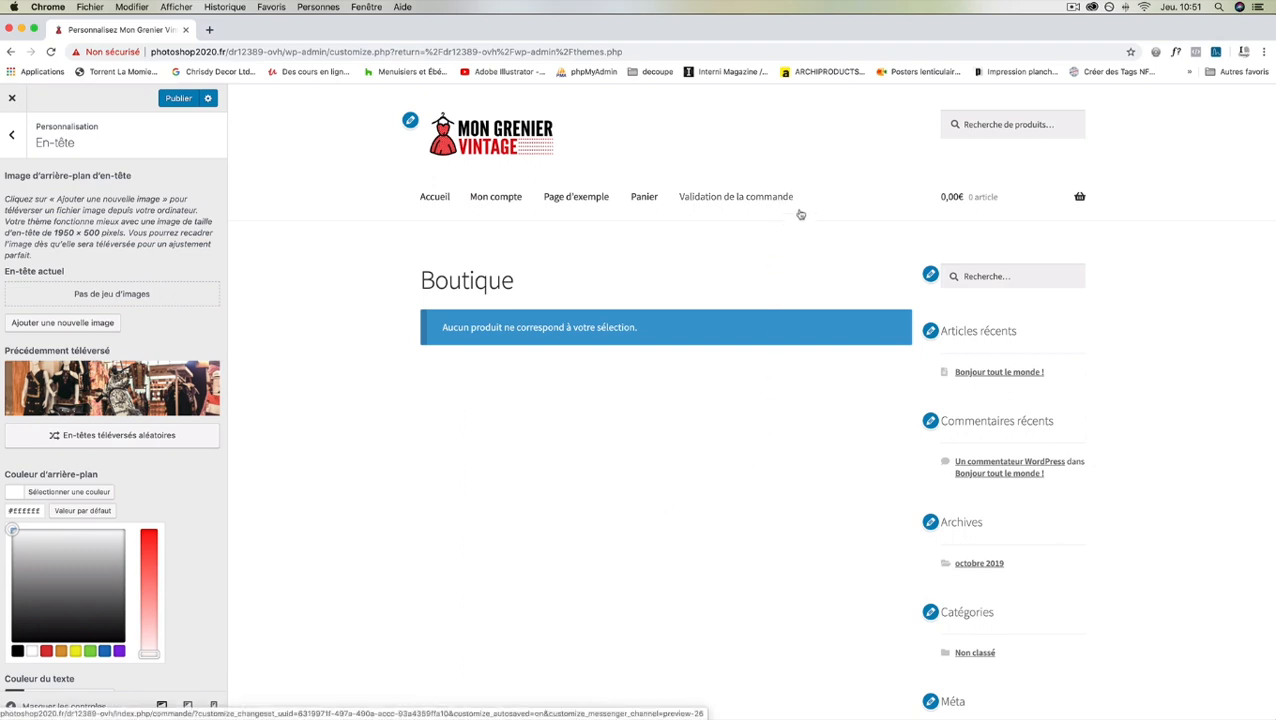
pyautogui.click(171, 482)
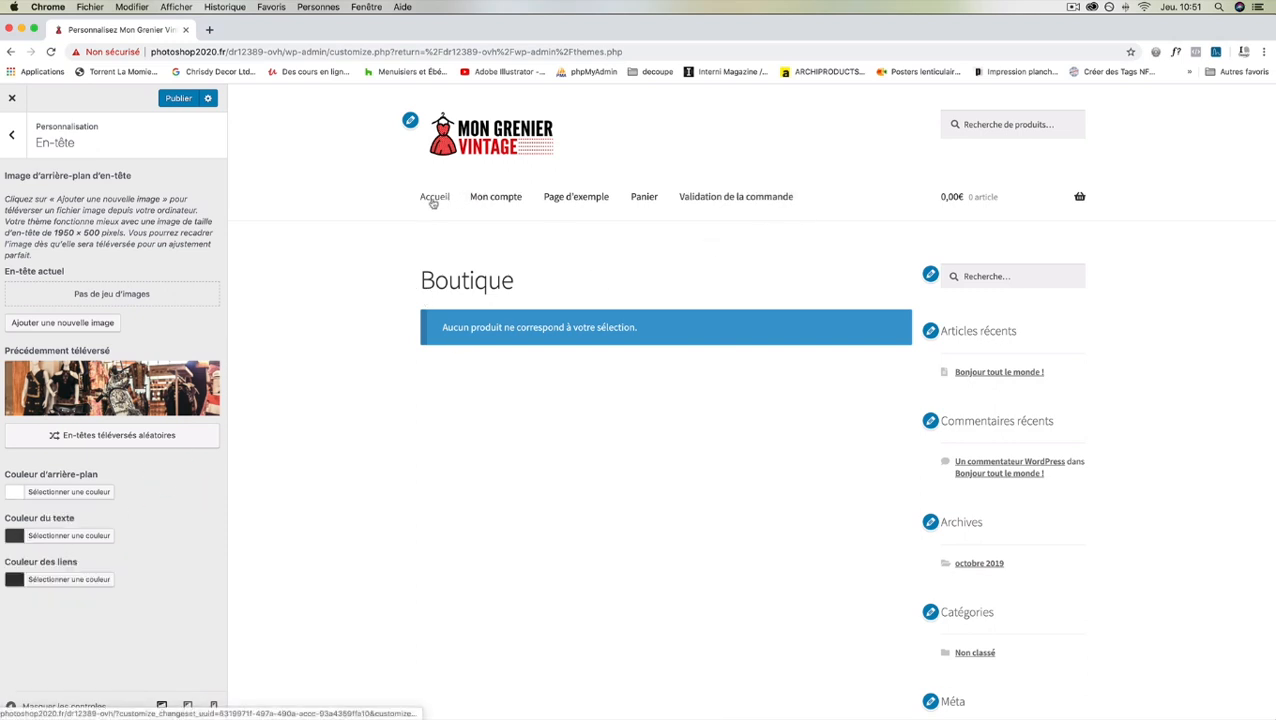
# Step: Set the header's text colour to the preset red #dd3333
pyautogui.click(22, 537)
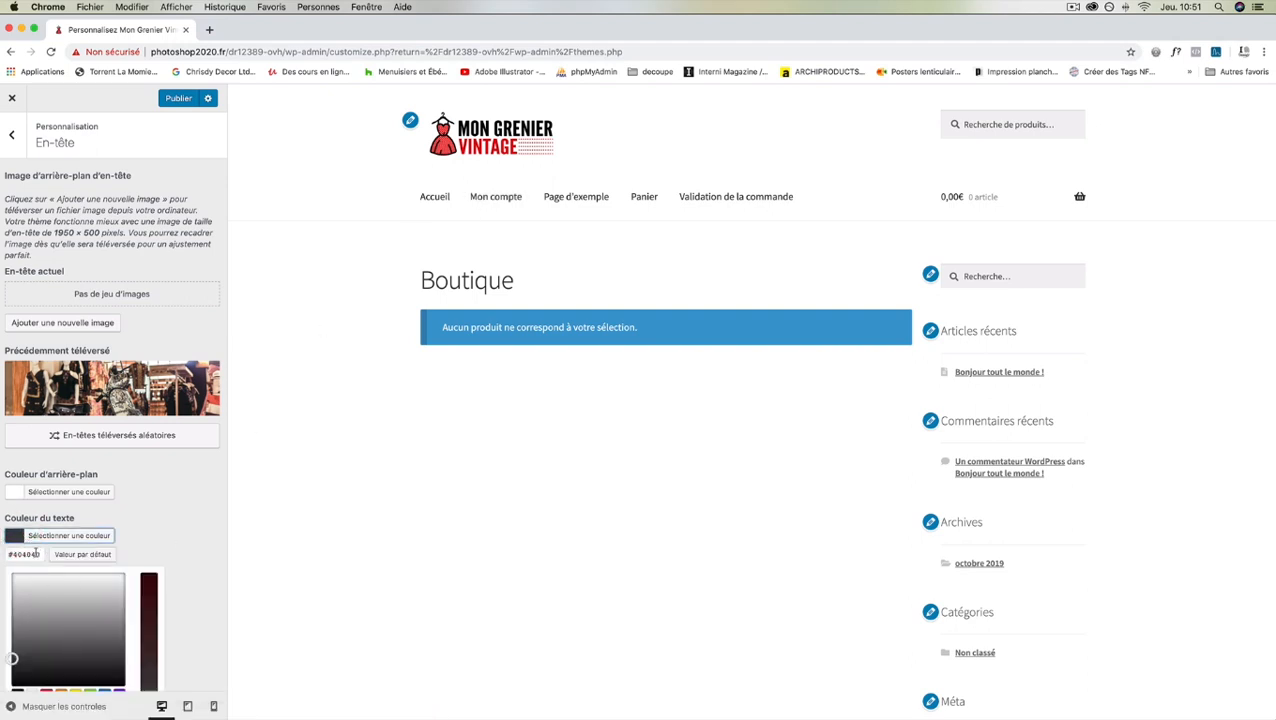
pyautogui.scroll(-2, 74, 567)
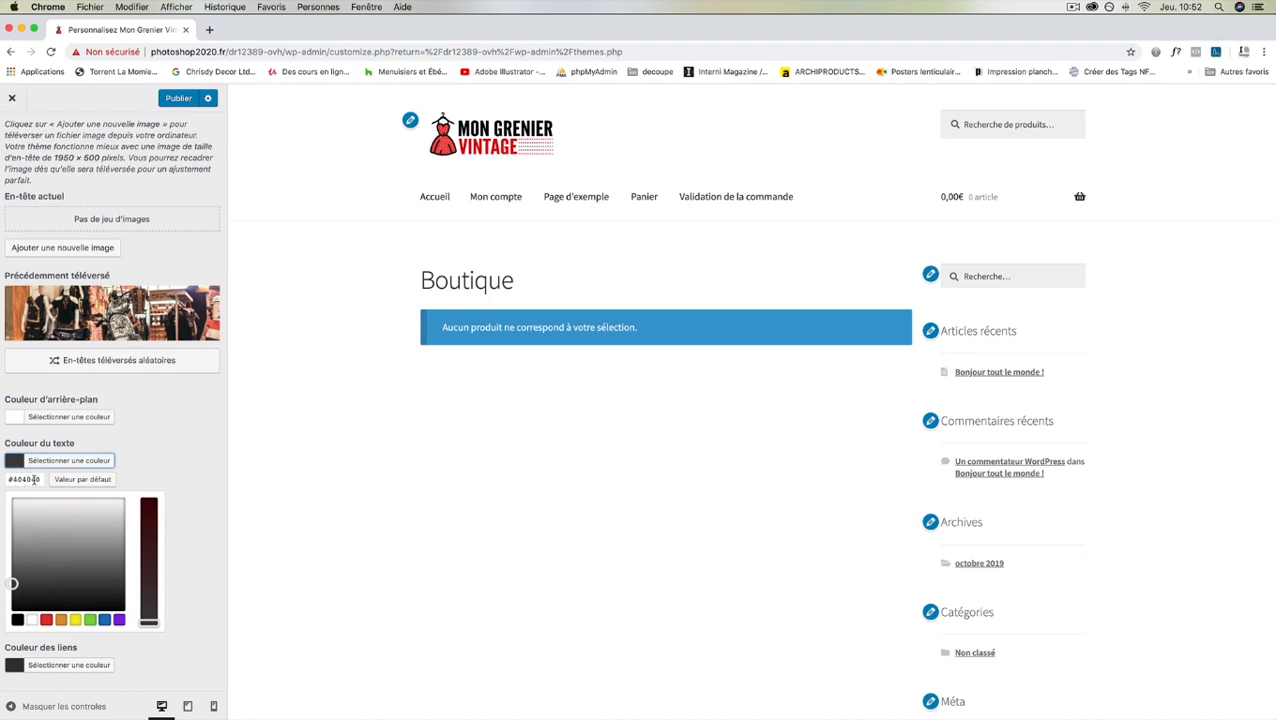
pyautogui.doubleClick(34, 480)
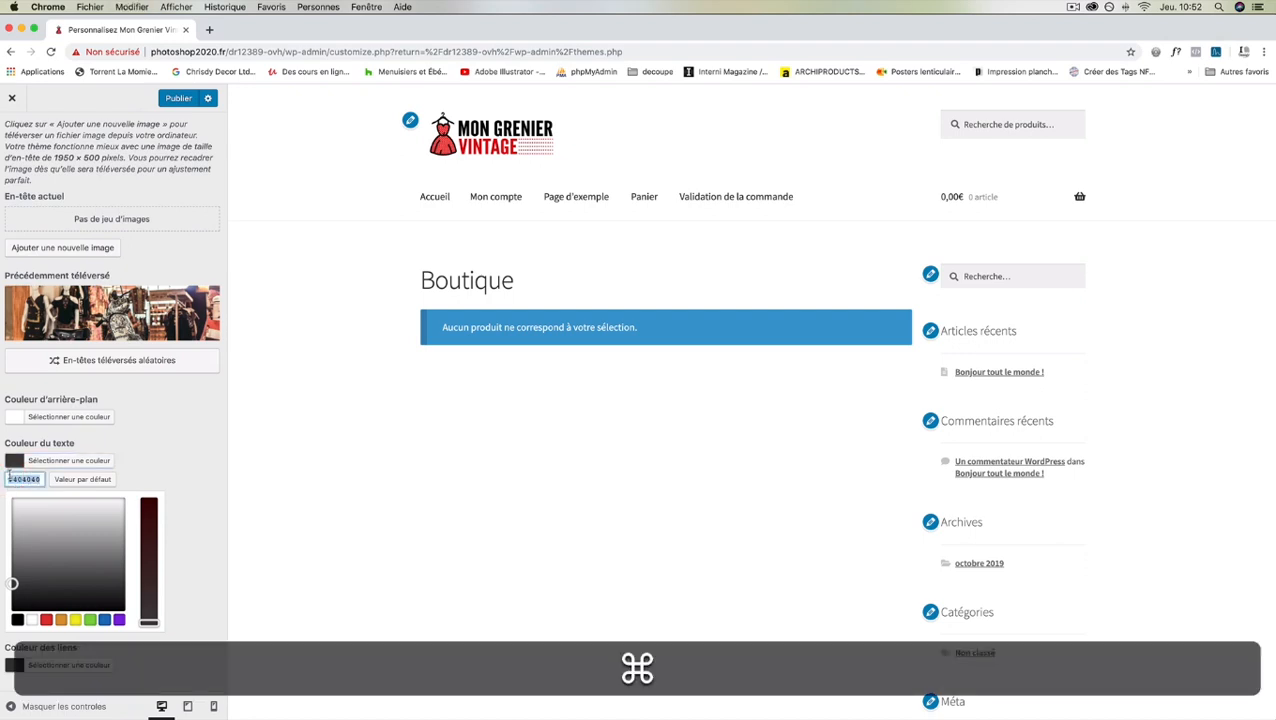
pyautogui.scroll(2, 168, 432)
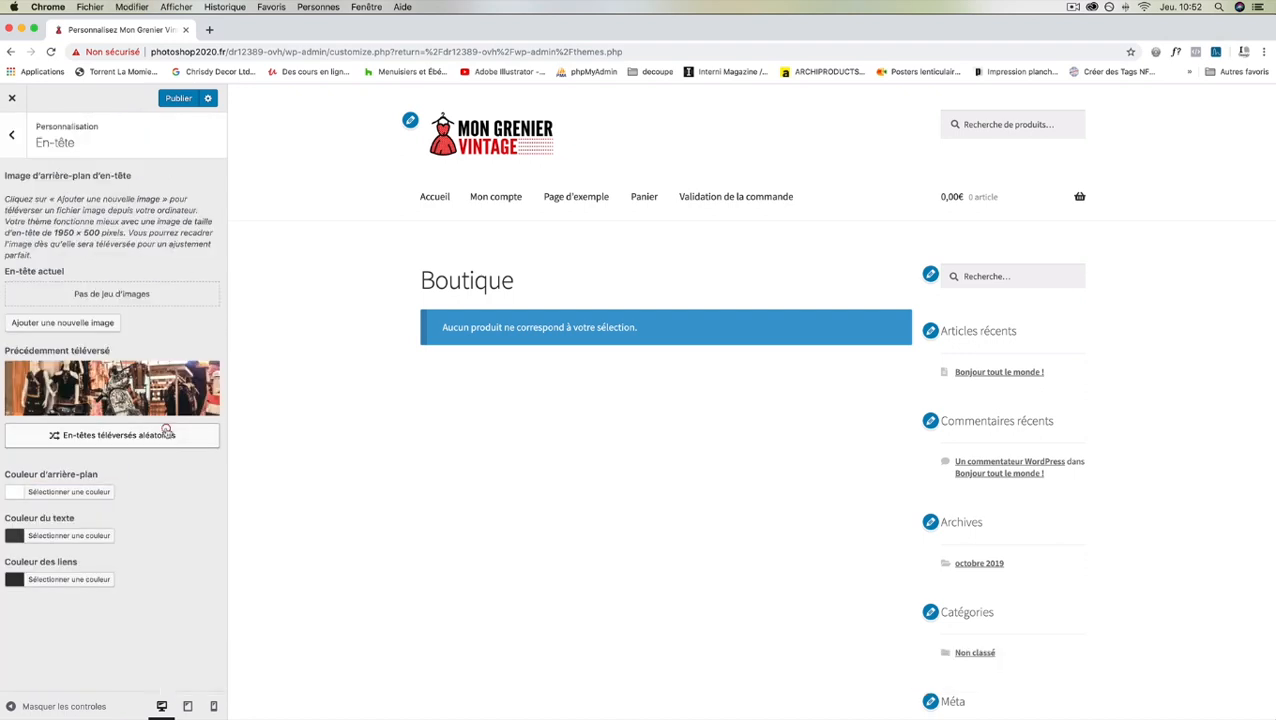
pyautogui.click(16, 537)
pyautogui.scroll(-2, 40, 600)
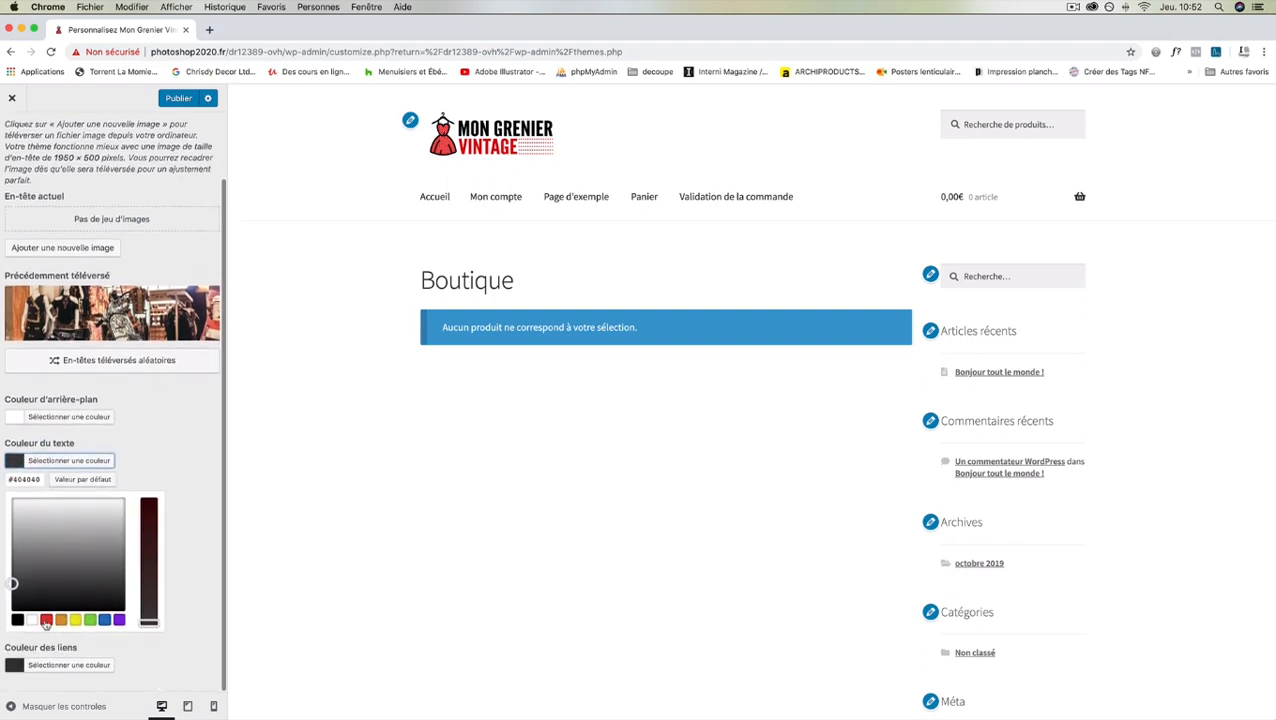
pyautogui.click(46, 620)
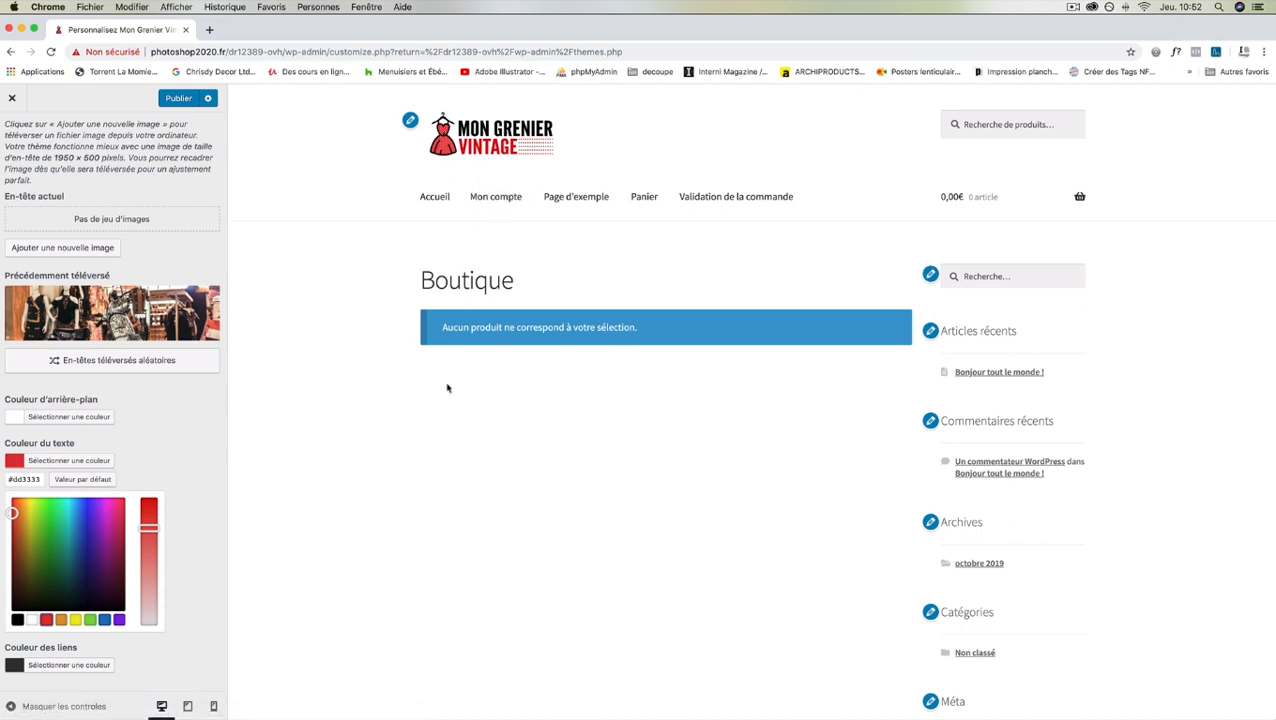
pyautogui.click(223, 456)
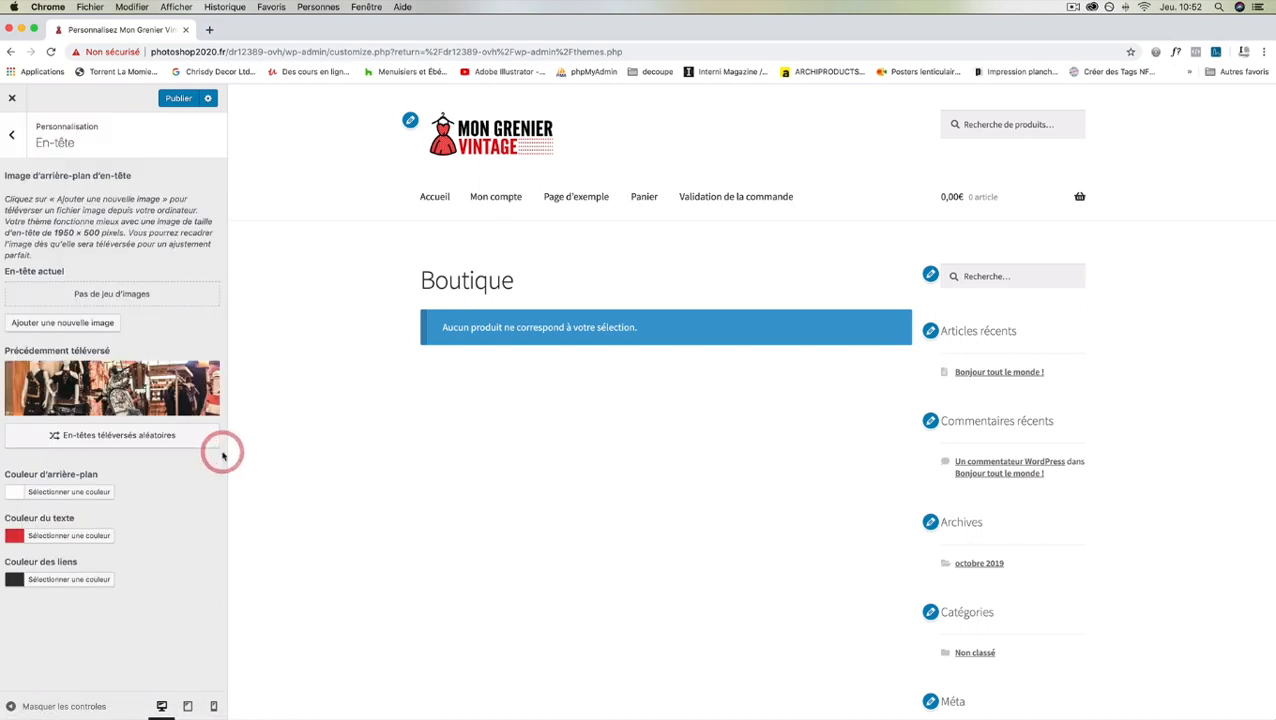
# Step: Set the header's link colour to the preset red #dd3333
pyautogui.click(70, 577)
pyautogui.scroll(-2, 58, 612)
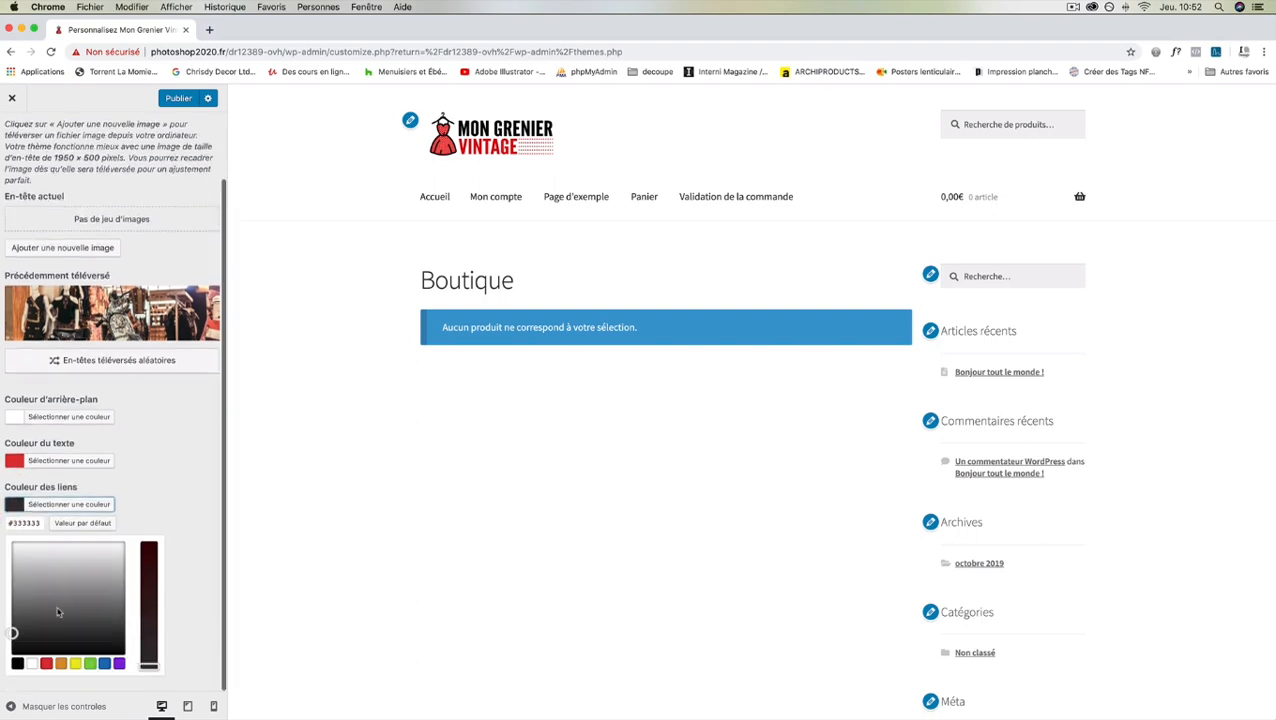
pyautogui.click(46, 663)
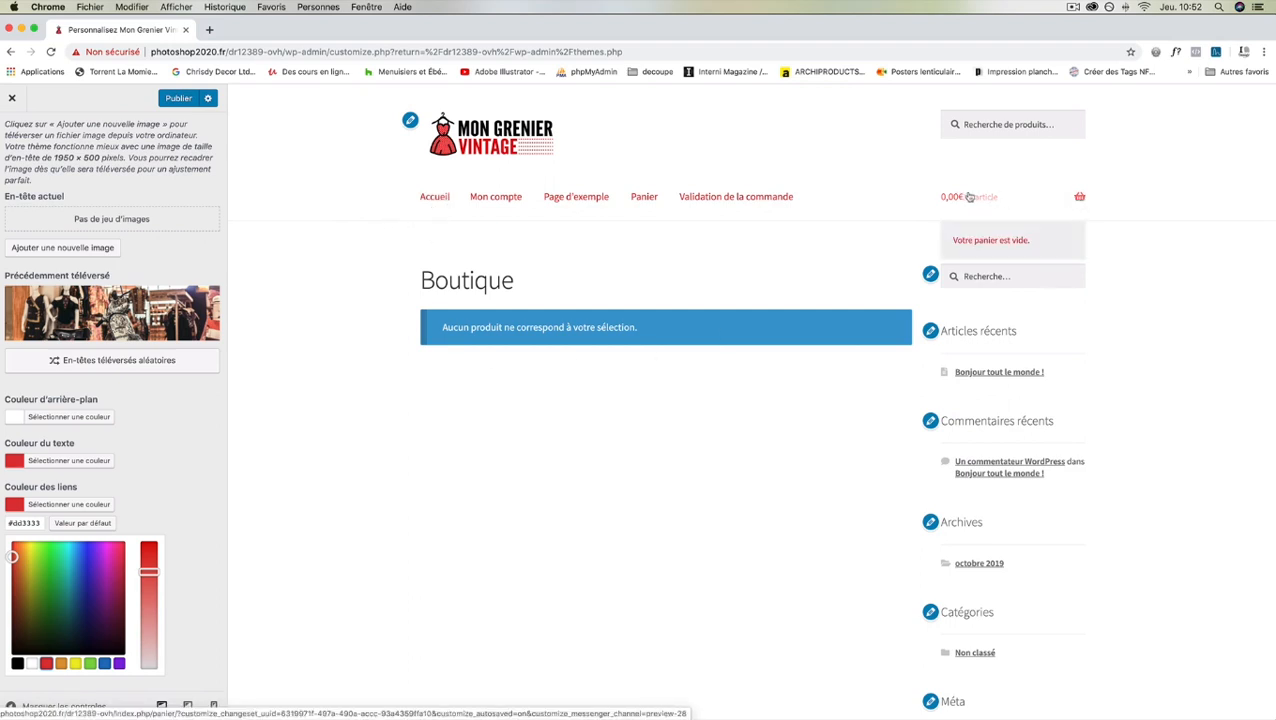
pyautogui.click(20, 463)
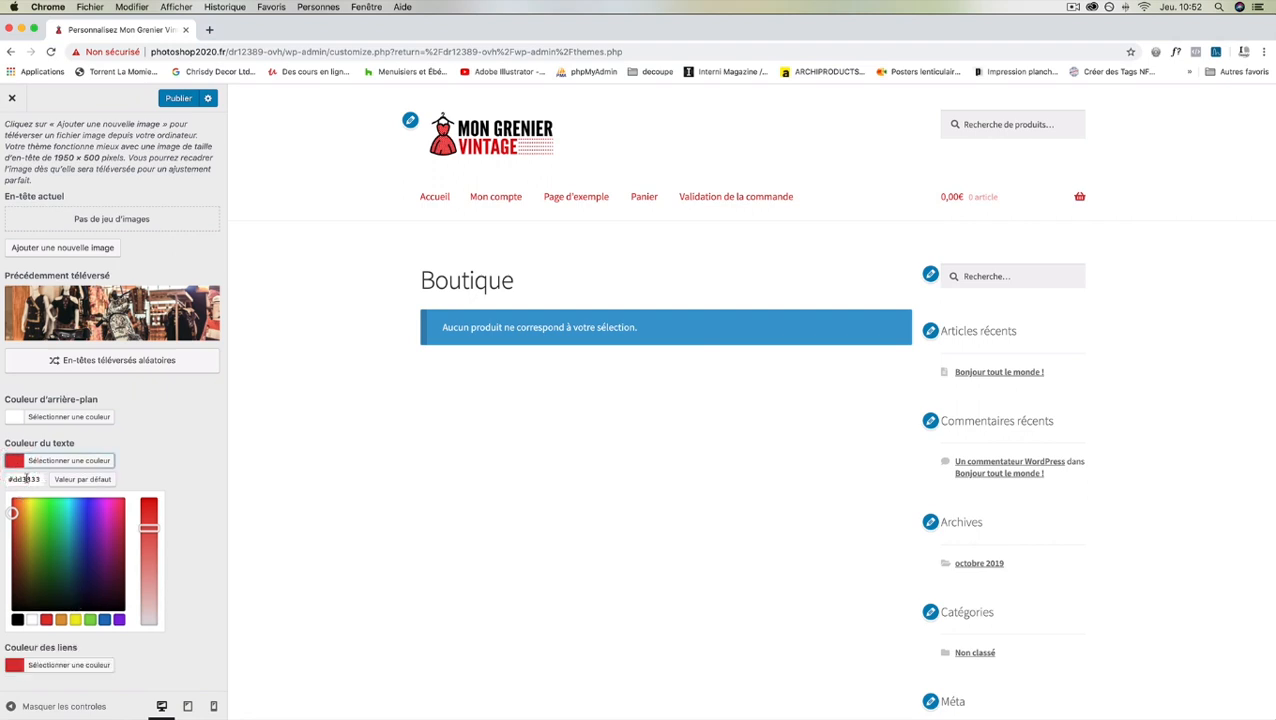
pyautogui.moveTo(41, 479); pyautogui.dragTo(2, 479)
pyautogui.press('super+c')
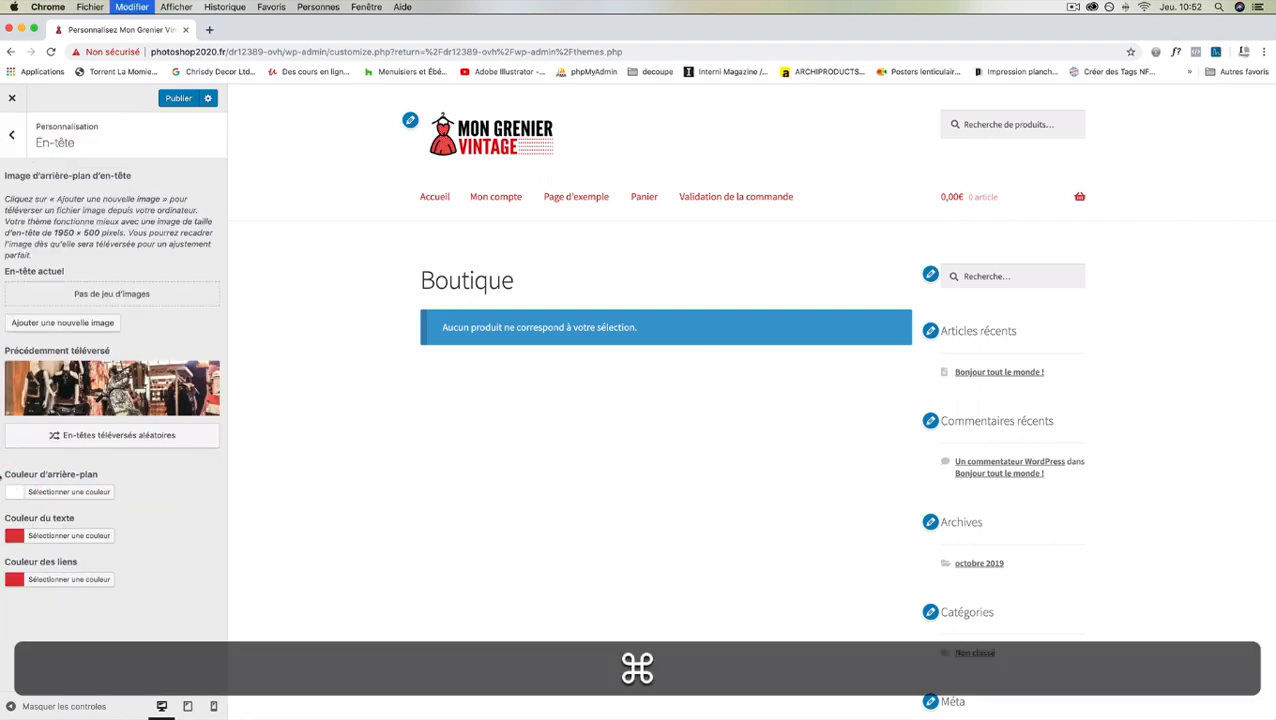
pyautogui.click(16, 538)
pyautogui.moveTo(41, 554); pyautogui.dragTo(2, 553)
pyautogui.press('super+c')
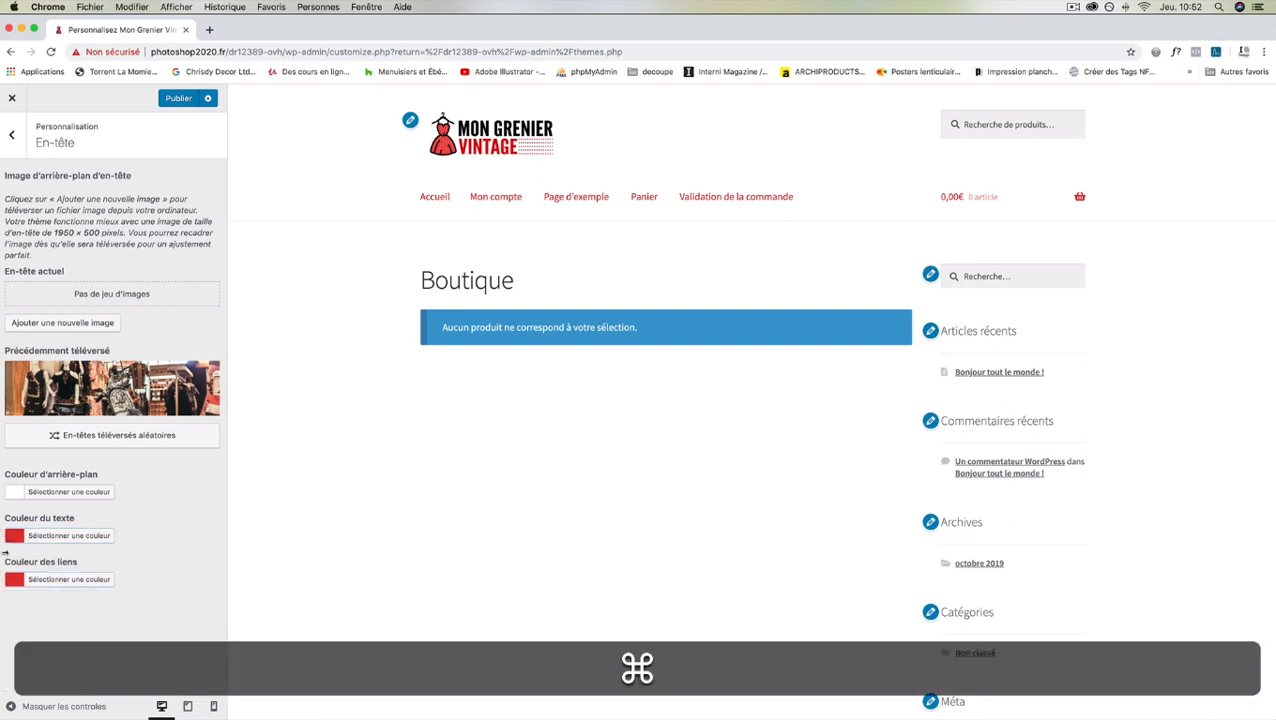
# Step: Set the header's text colour to the dark grey #404040
pyautogui.click(16, 536)
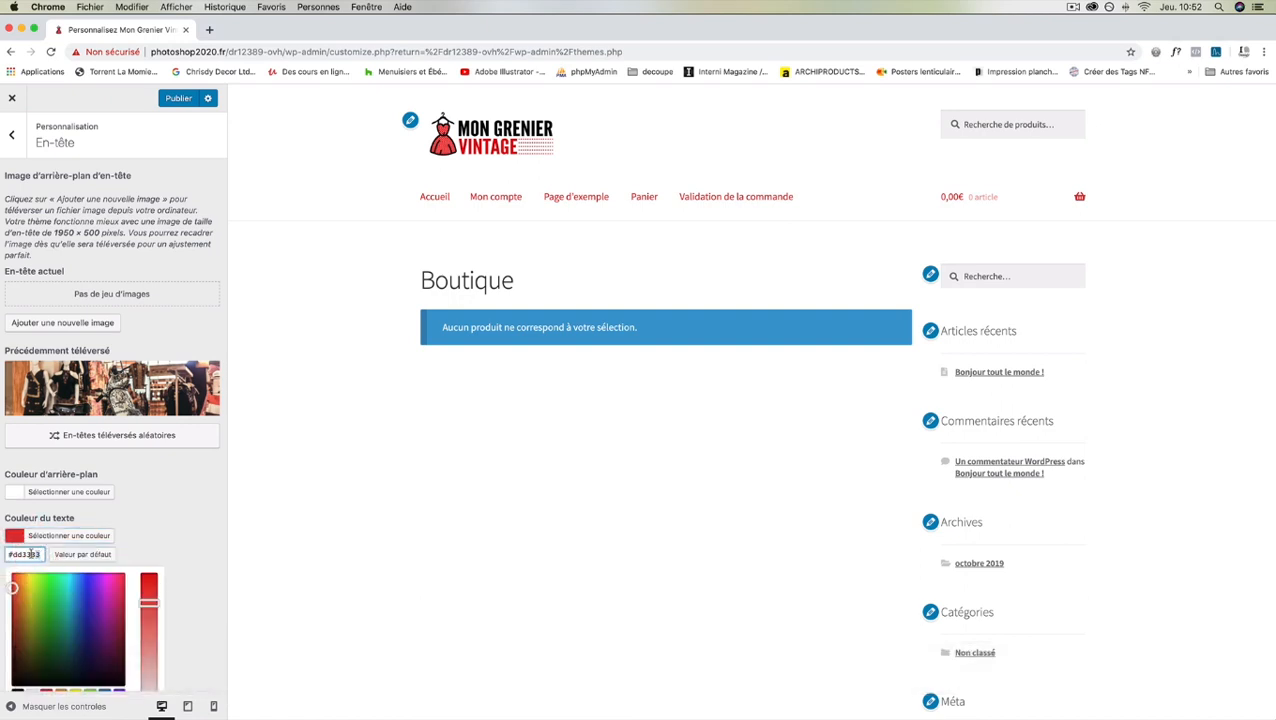
pyautogui.moveTo(31, 554); pyautogui.dragTo(9, 552)
pyautogui.press('BackSpace')
pyautogui.press('super+v')
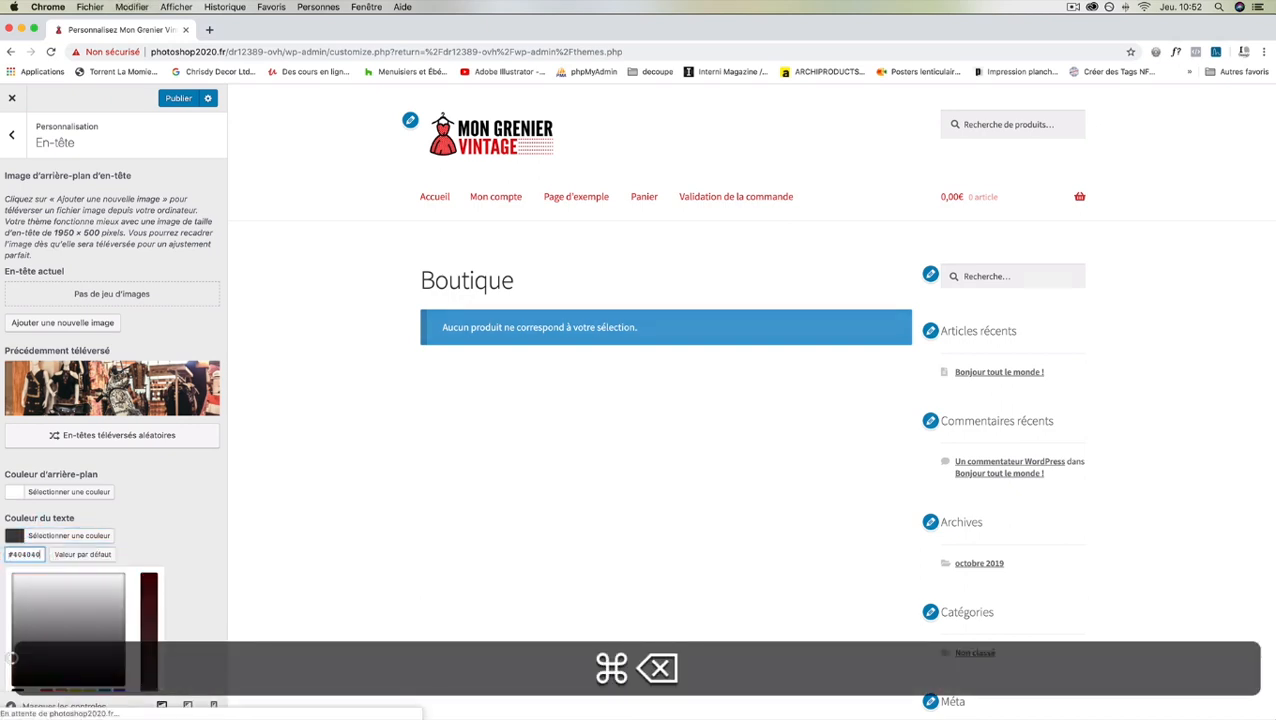
pyautogui.press('super+Return')
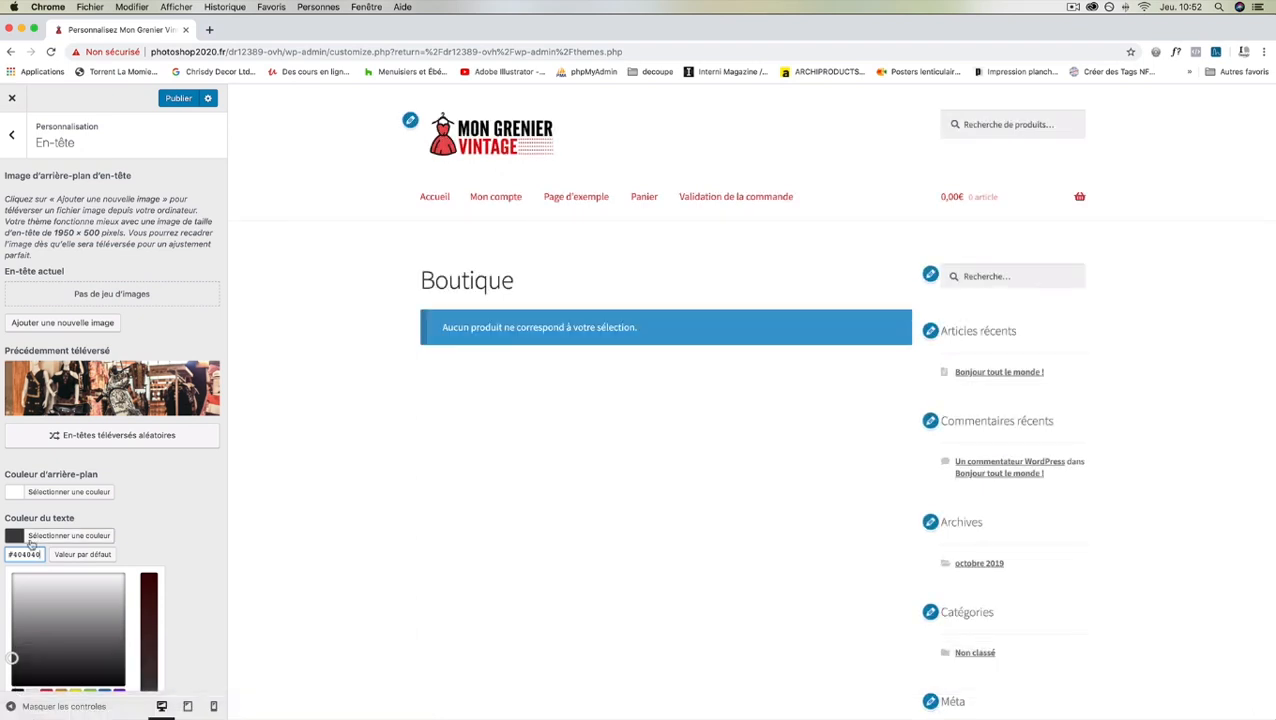
# Step: Set the header's link colour to the dark grey #333333 and close the colour picker
pyautogui.scroll(-2, 31, 543)
pyautogui.click(16, 661)
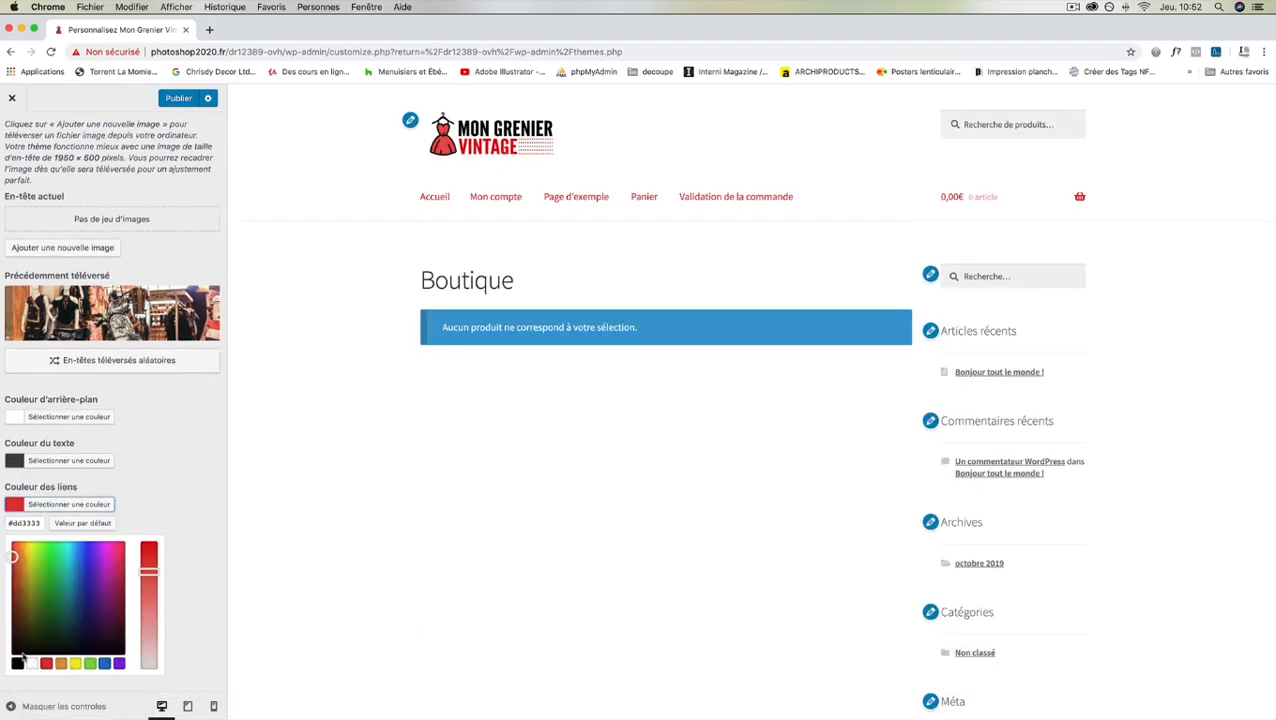
pyautogui.click(17, 662)
pyautogui.moveTo(8, 523); pyautogui.dragTo(38, 525)
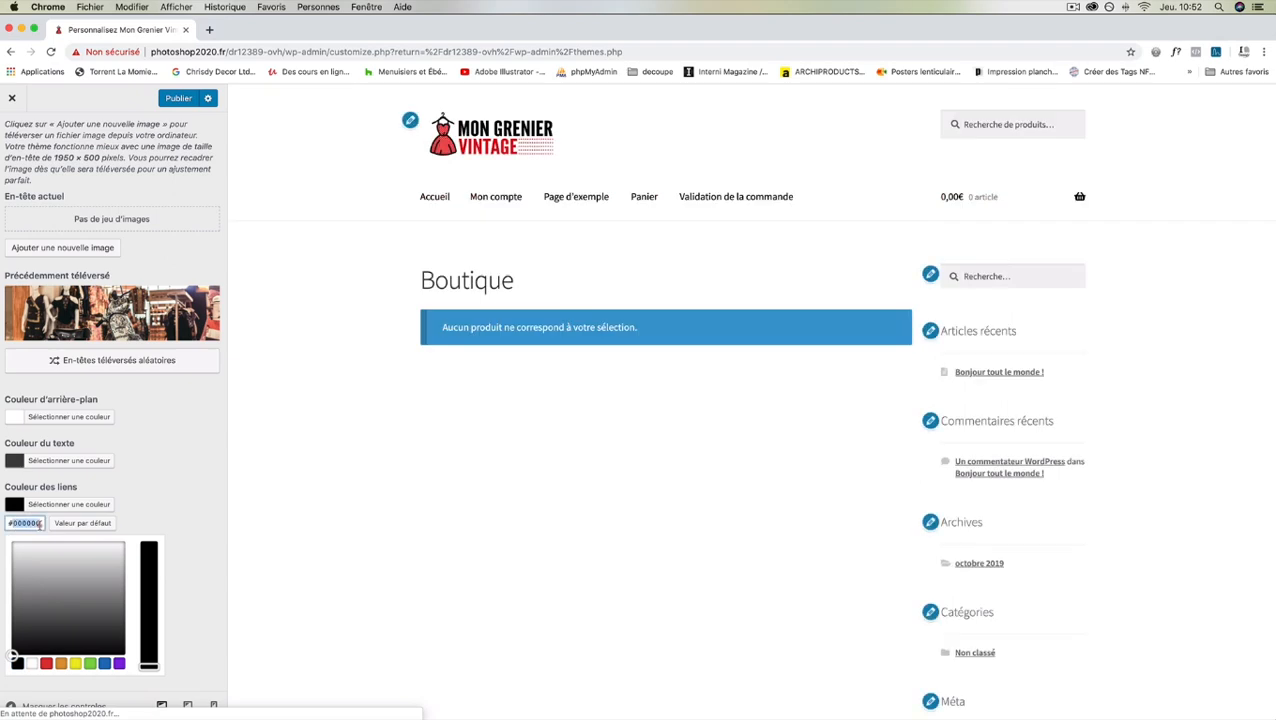
pyautogui.click(41, 523)
pyautogui.write('#3333')
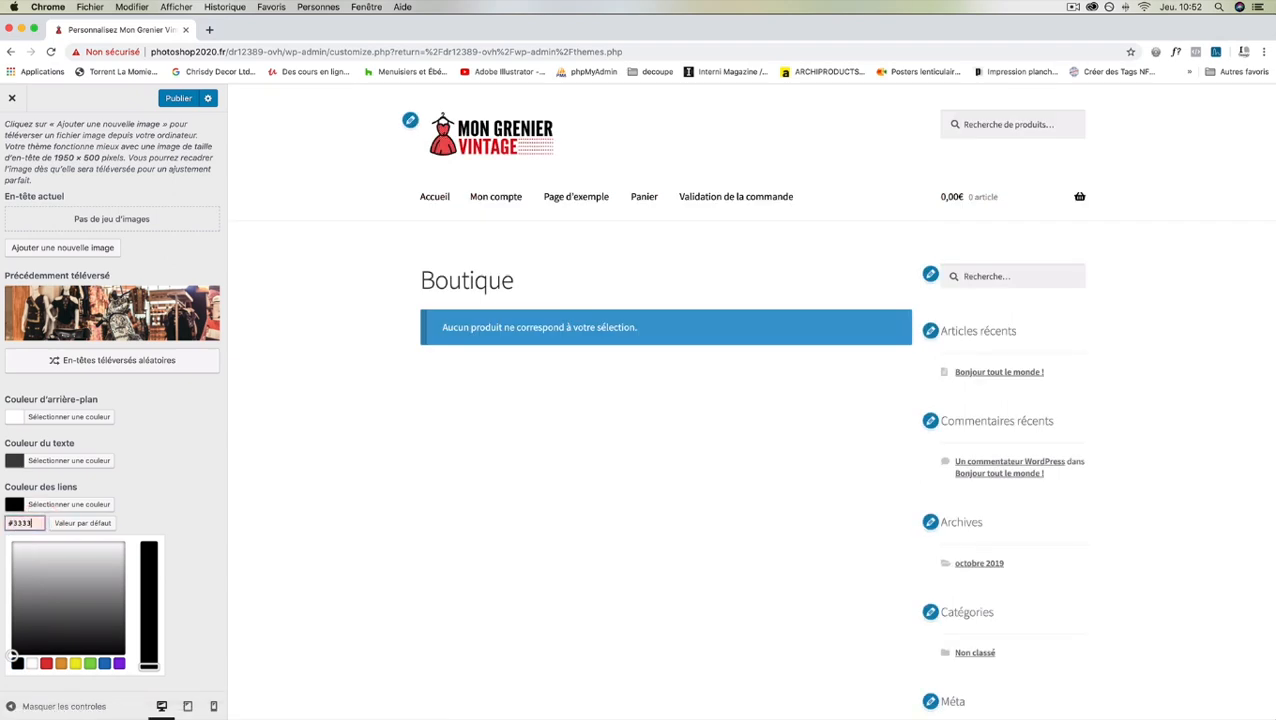
pyautogui.write('33')
pyautogui.press('Return')
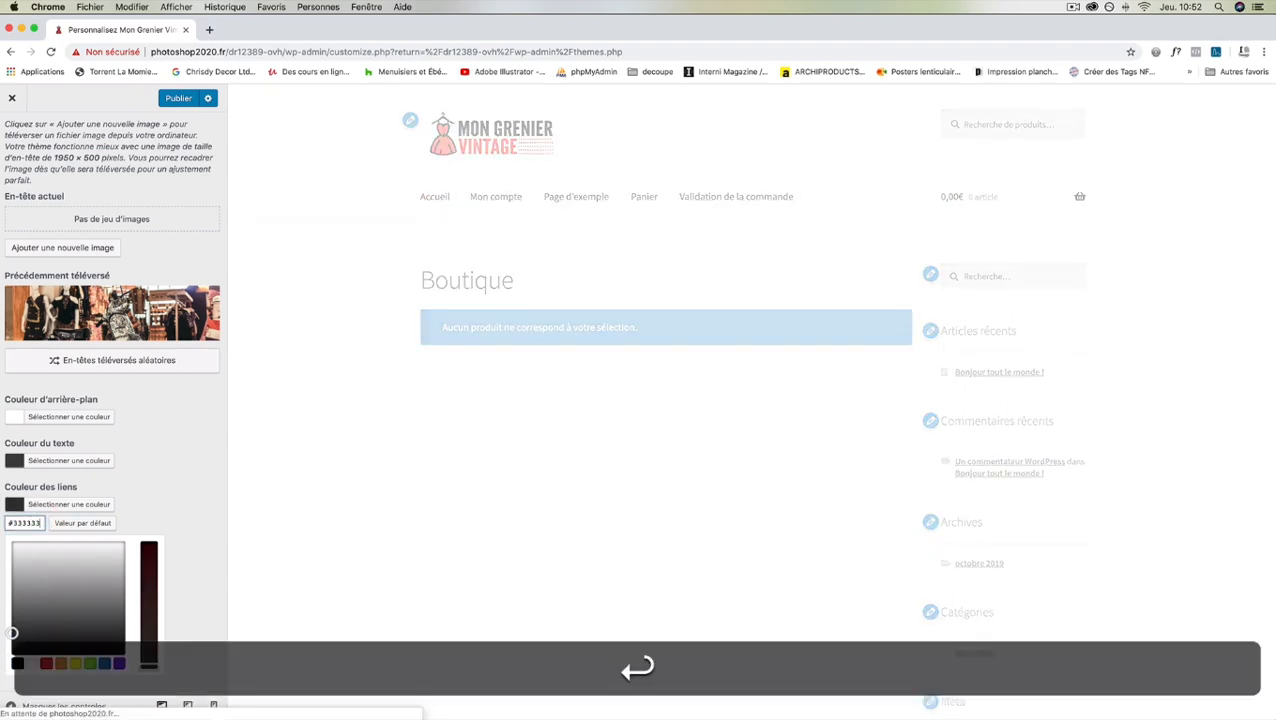
pyautogui.click(180, 416)
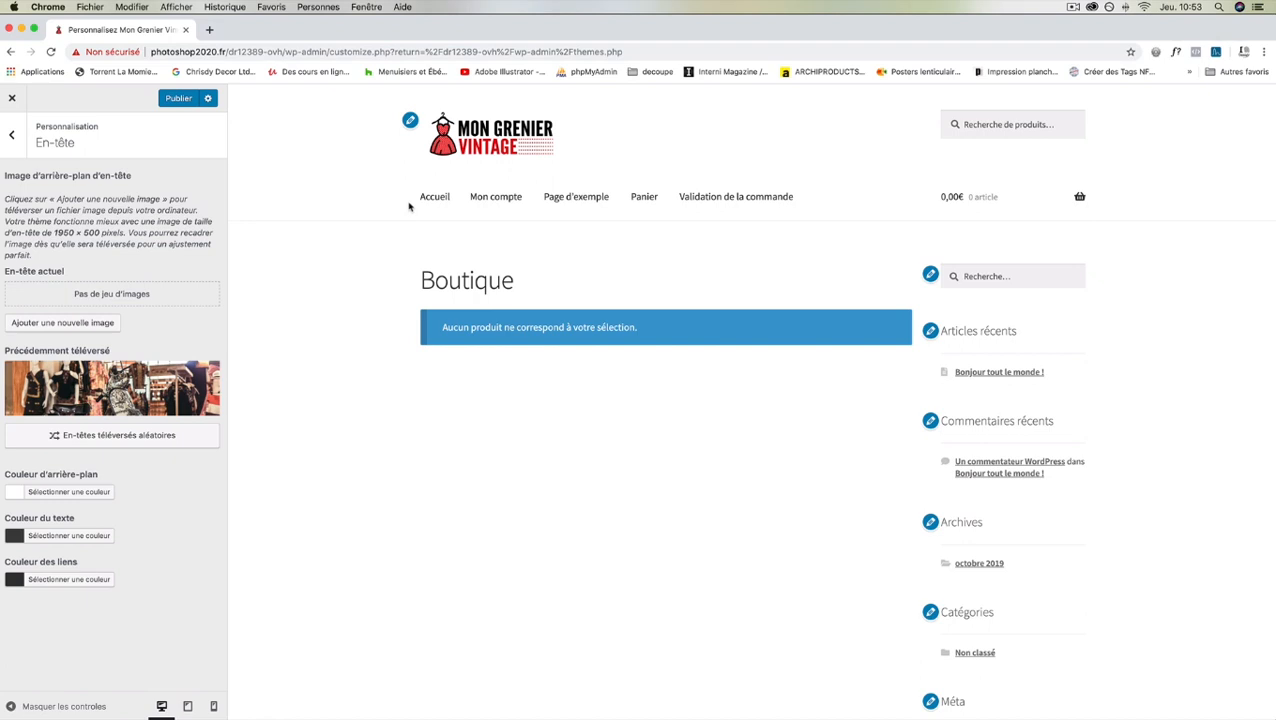
# Step: Publish the header changes and return to the main list of customization sections
pyautogui.click(179, 99)
pyautogui.click(10, 138)
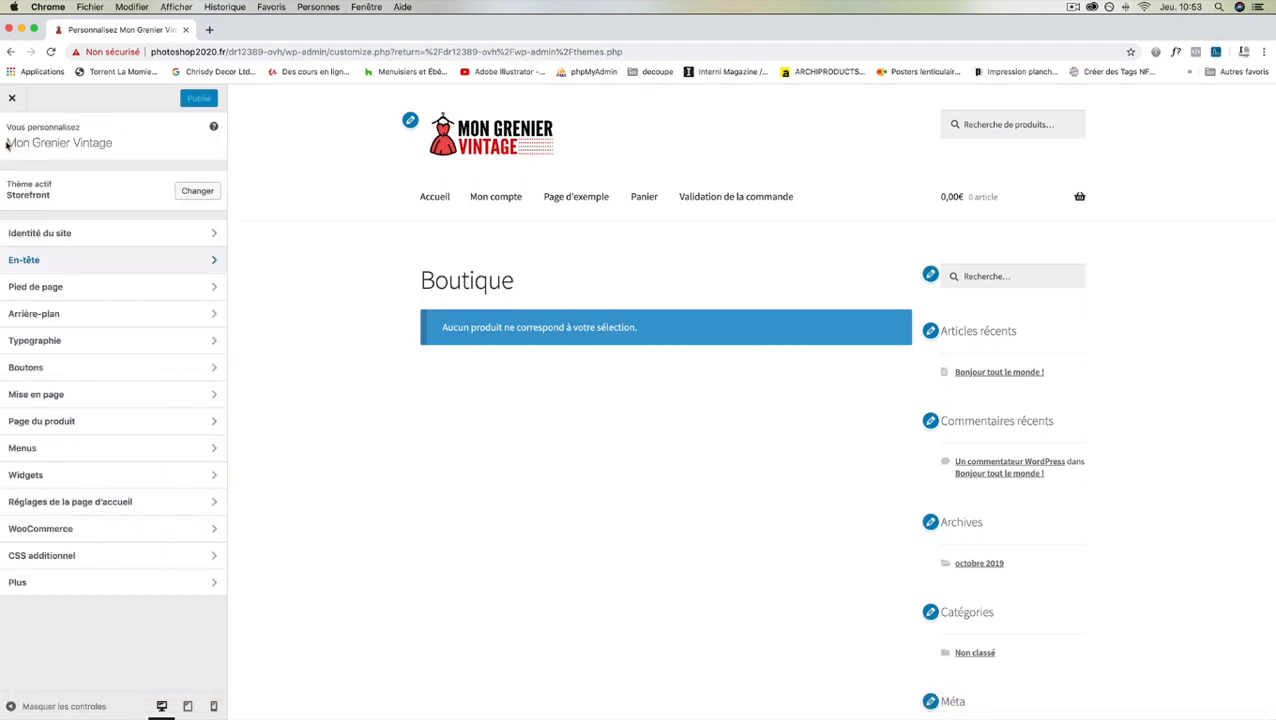